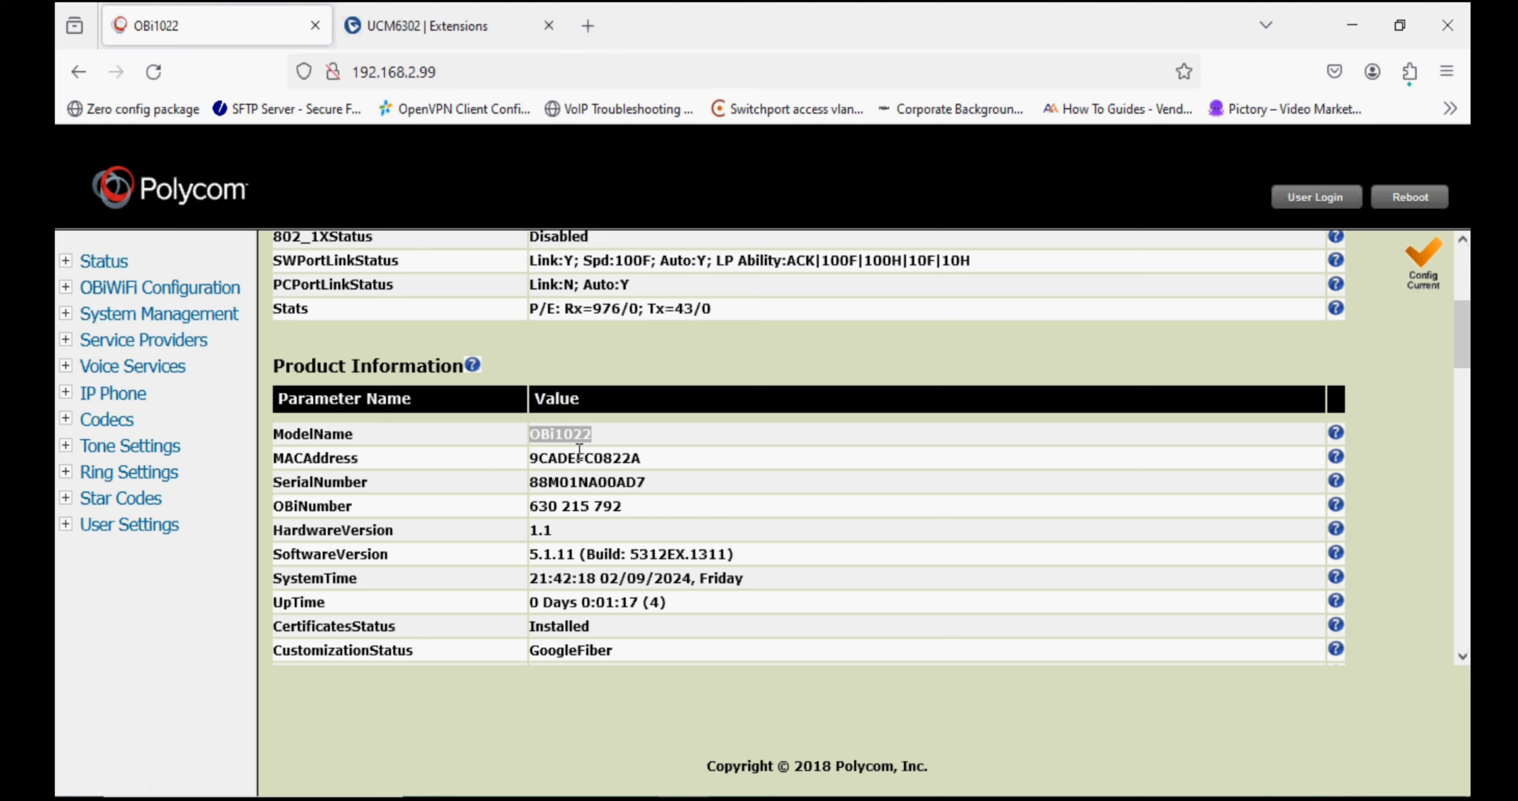
- Switch to the UCM6302 extensions page, open extension 901 for editing and reveal its SIP/IAX password
click(595, 439)
scroll(599, 439, up, 5)
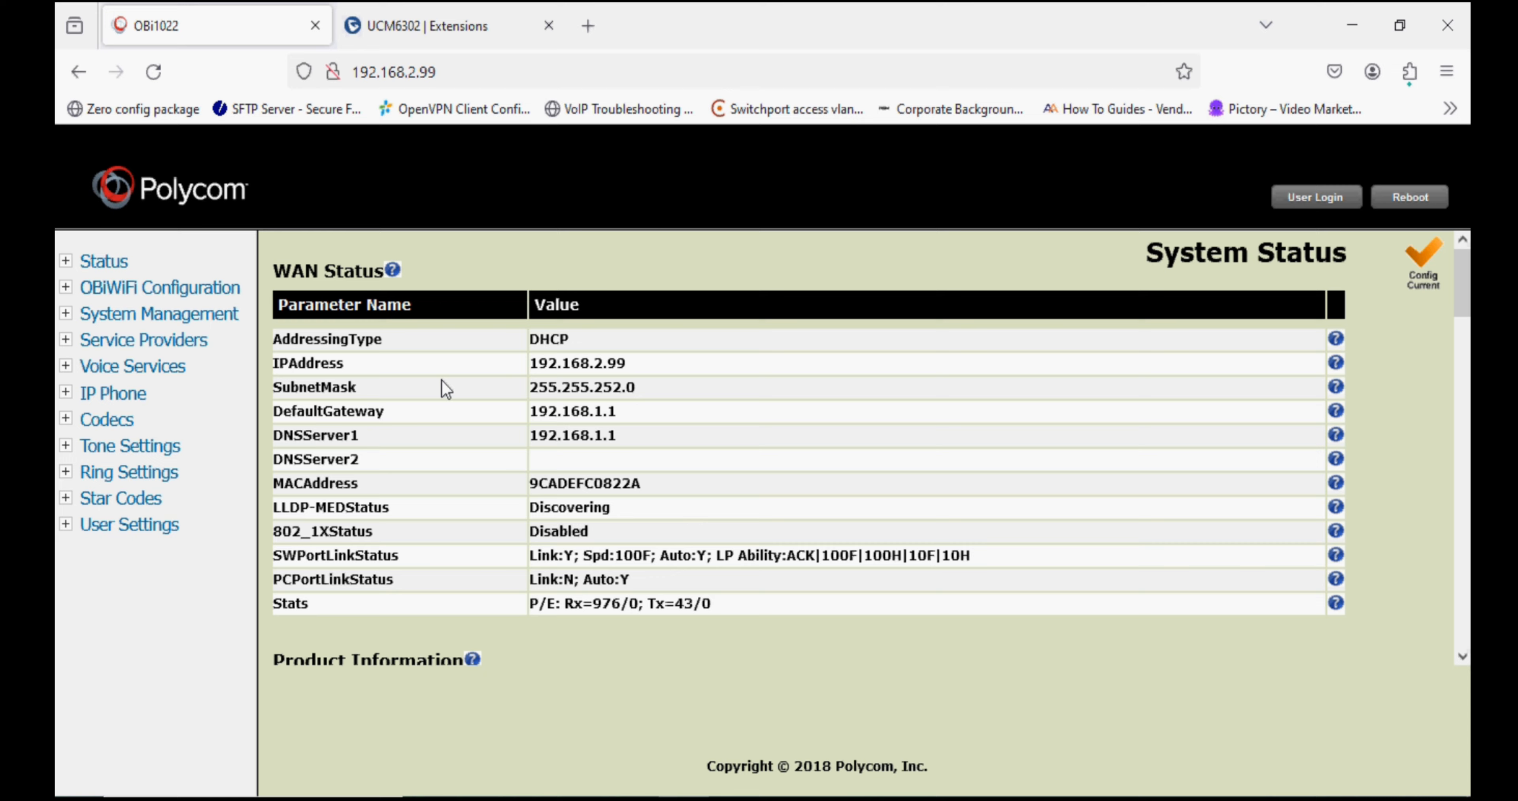
click(478, 27)
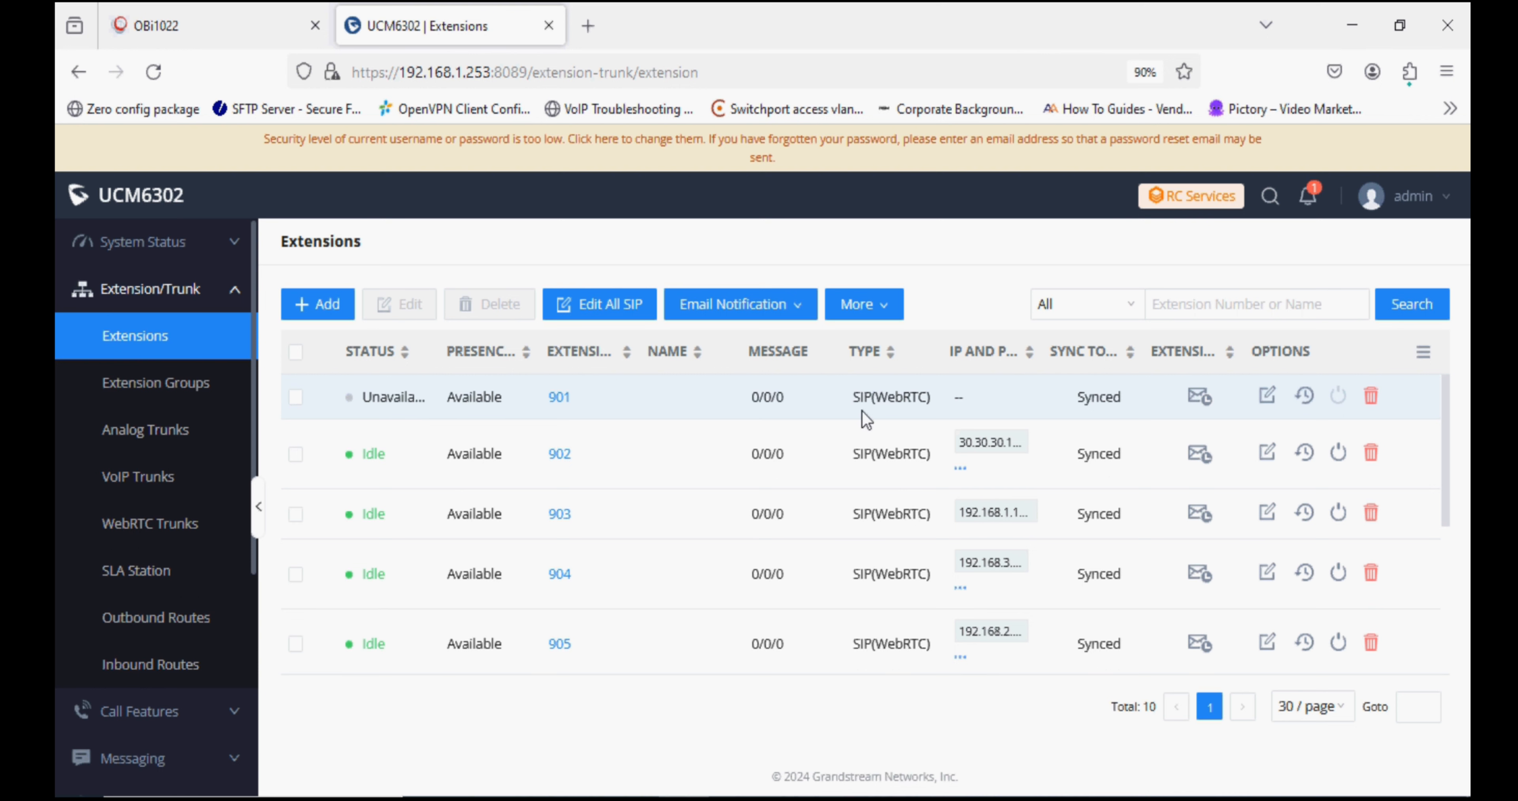
click(1268, 397)
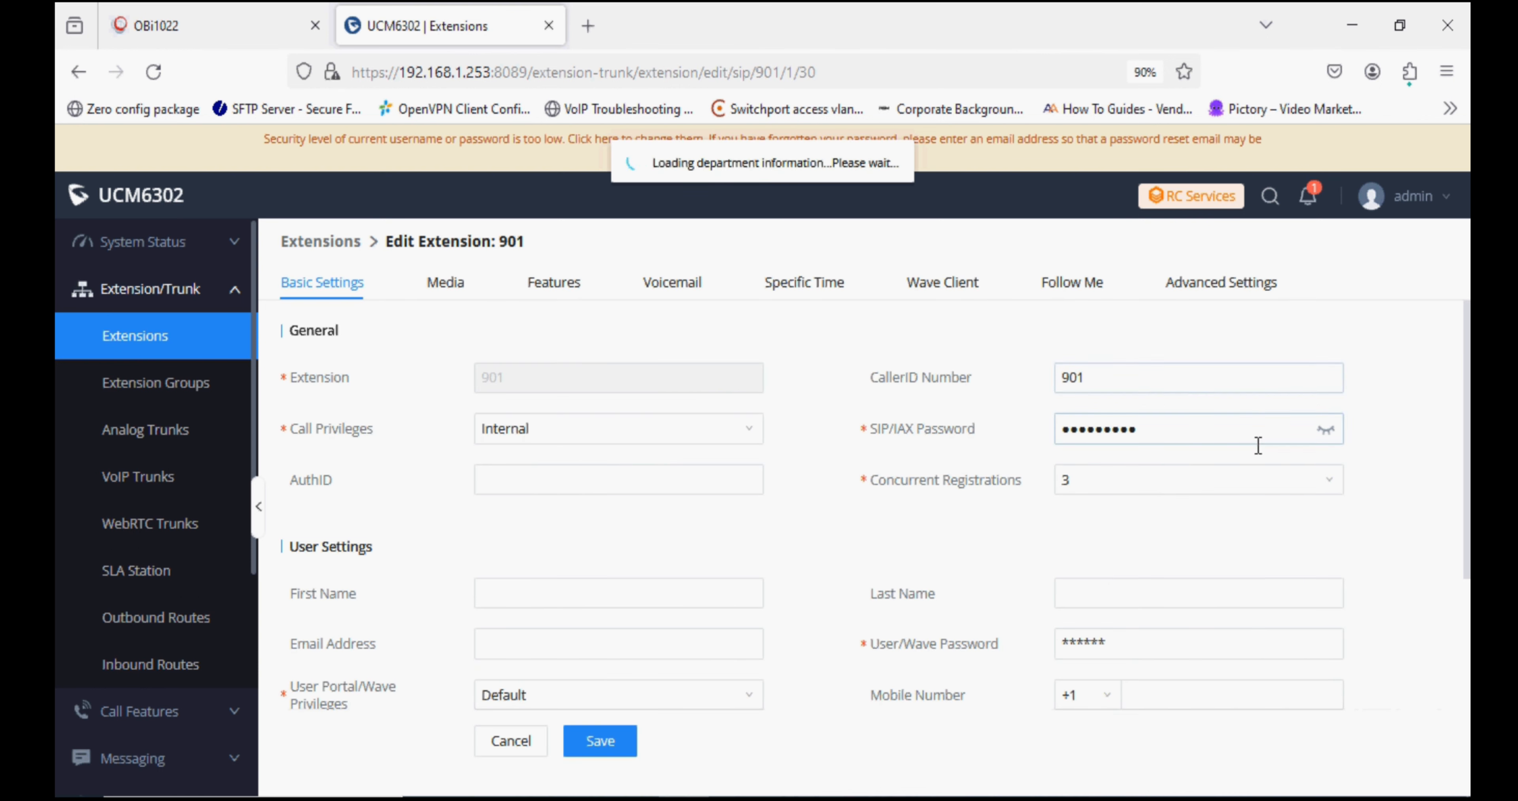
click(1326, 430)
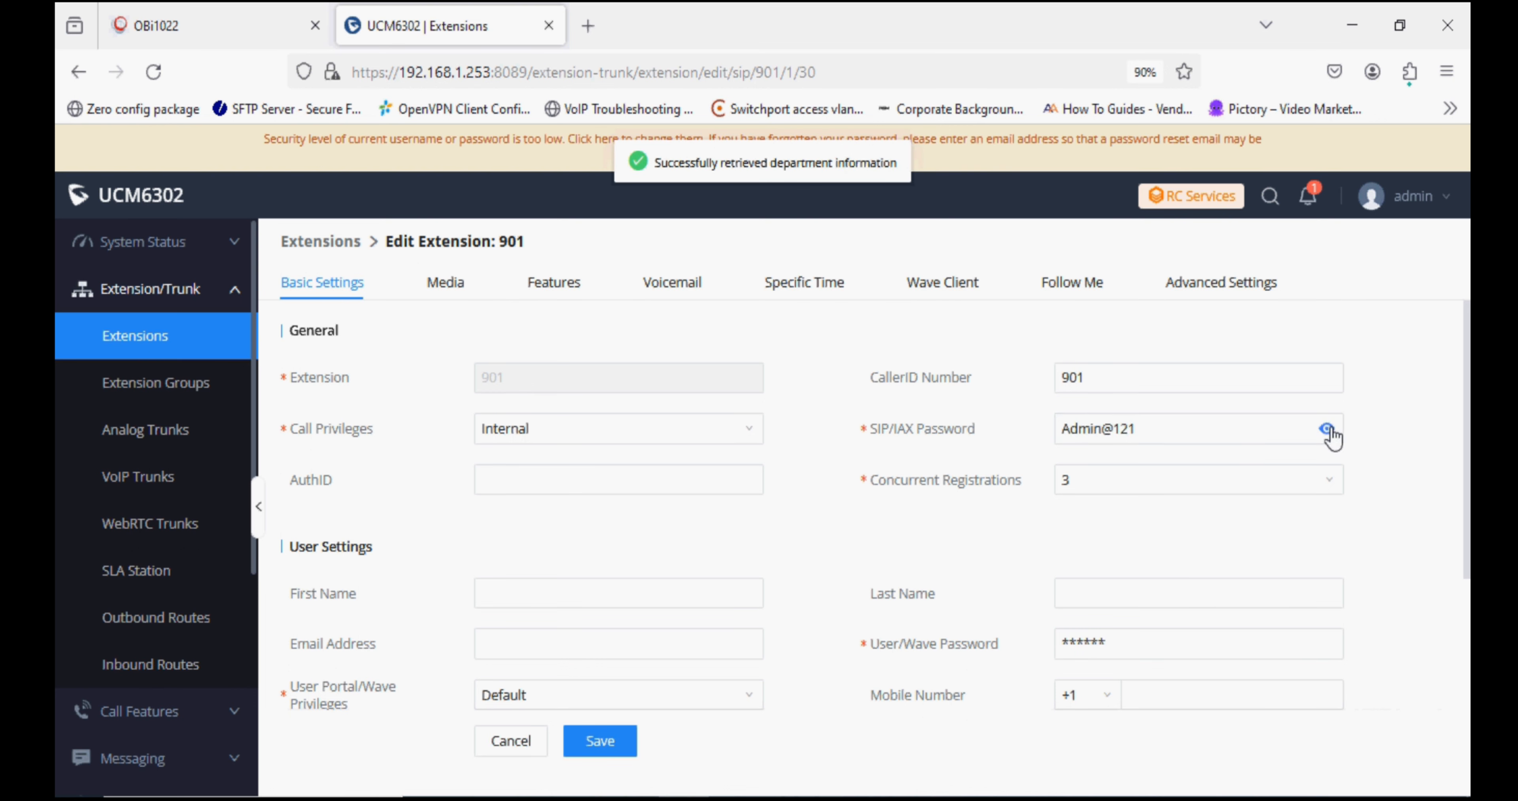
drag(1297, 429, 1027, 412)
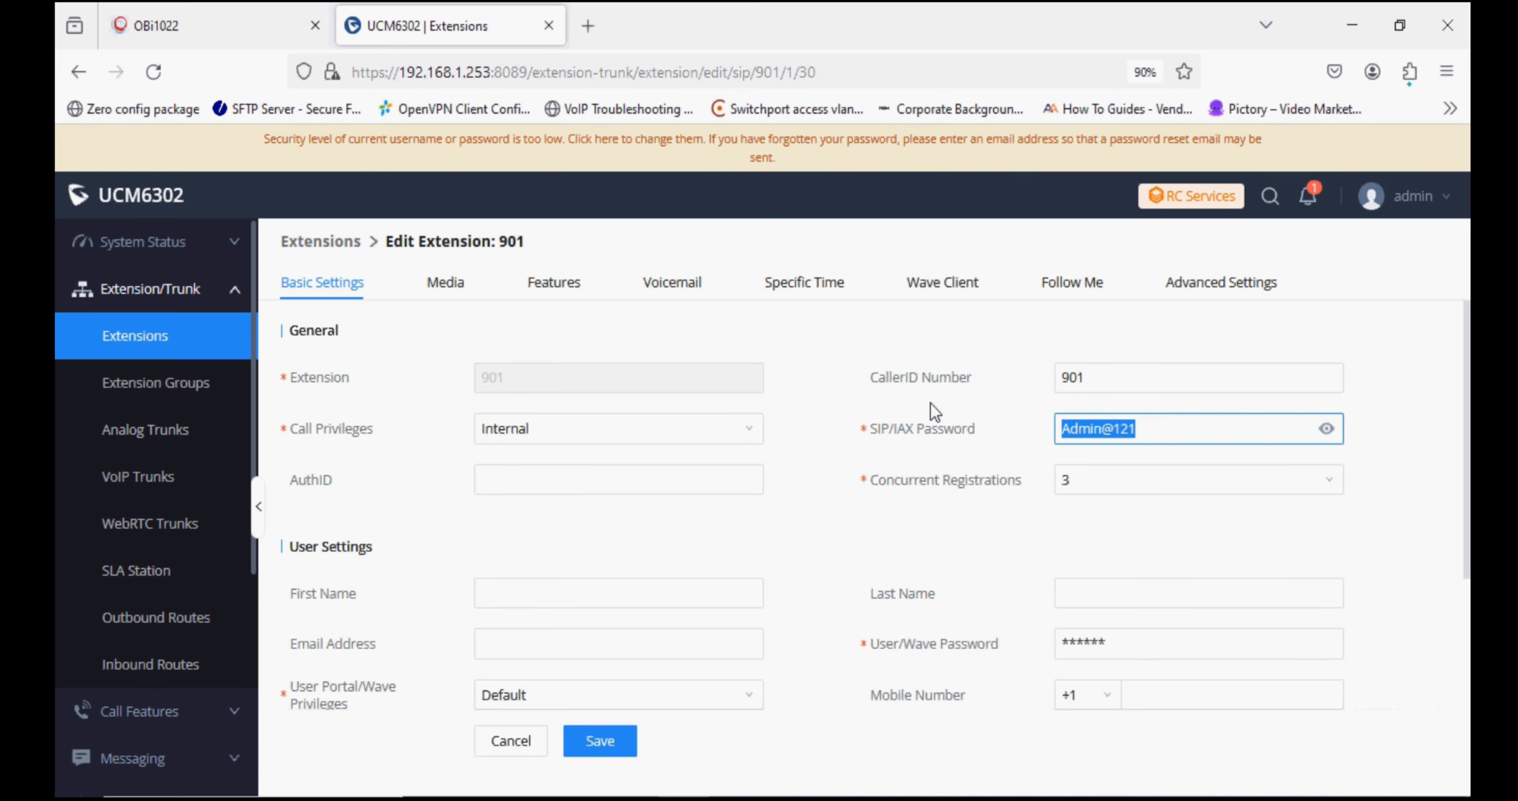
- Switch back to the OBi1022 page, override the default for ITSP Profile A's general SignalingProtocol with SIP, and submit the change
click(184, 30)
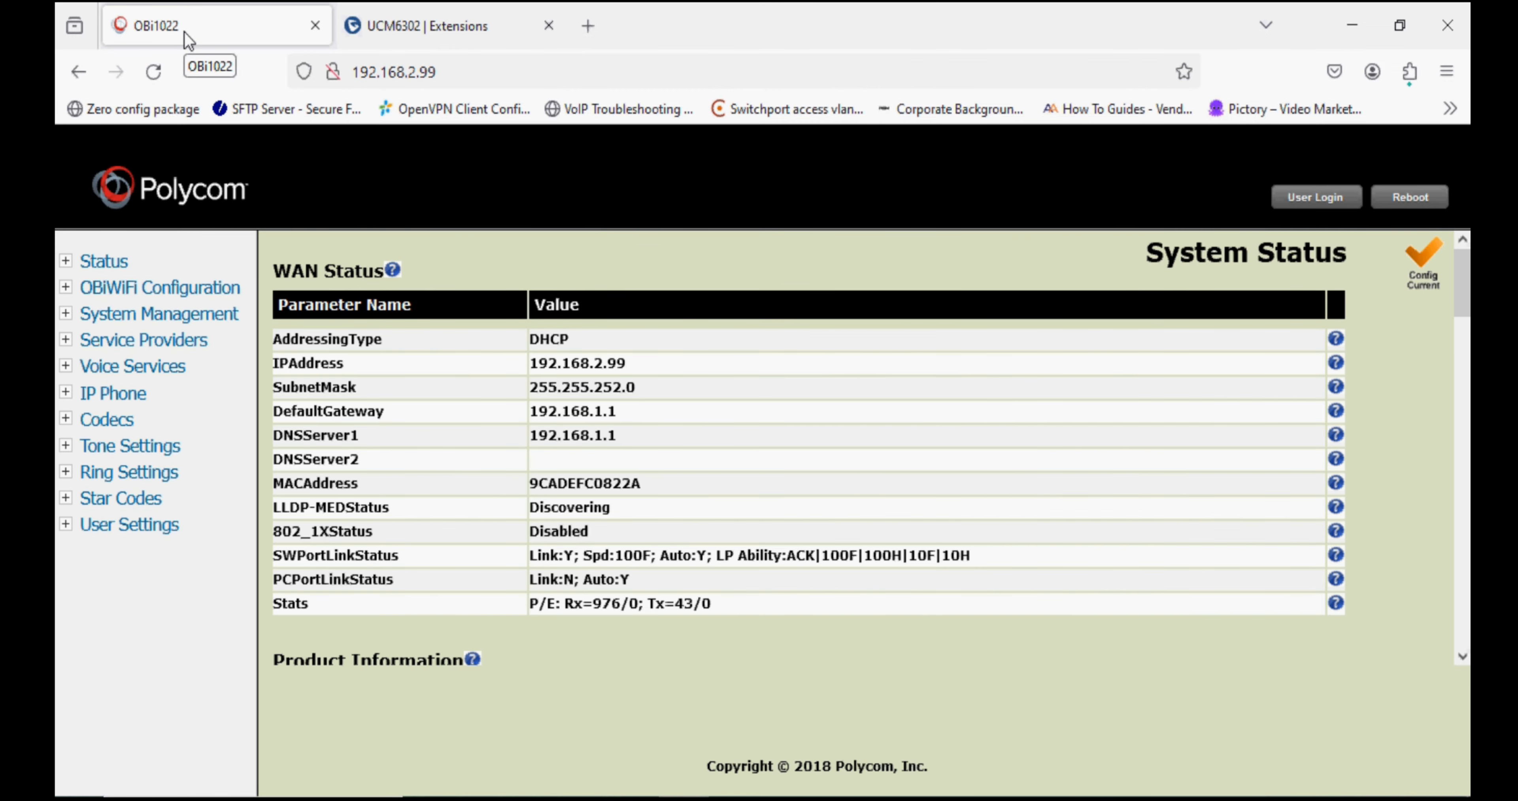
click(122, 348)
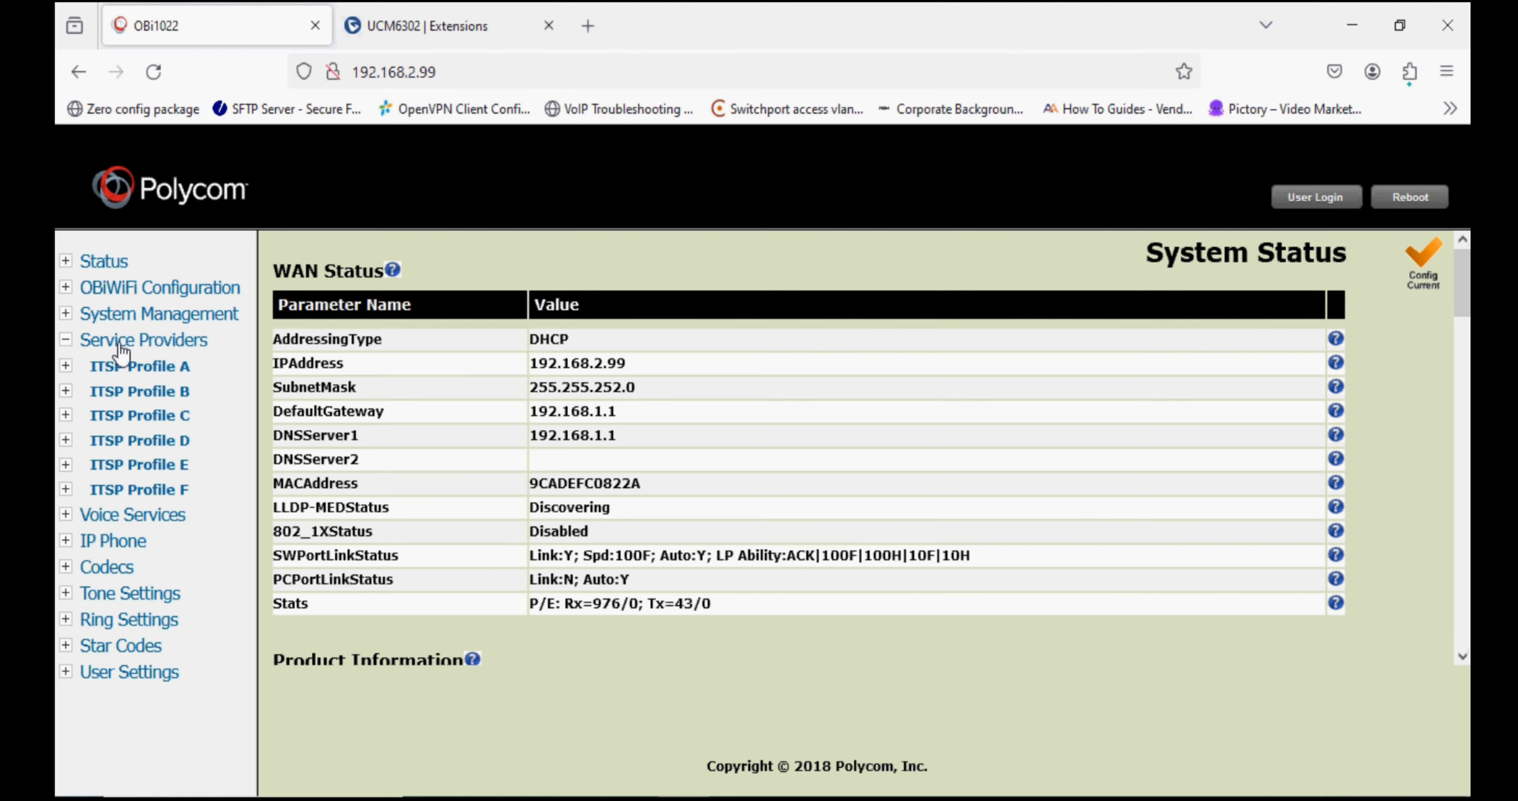
click(159, 368)
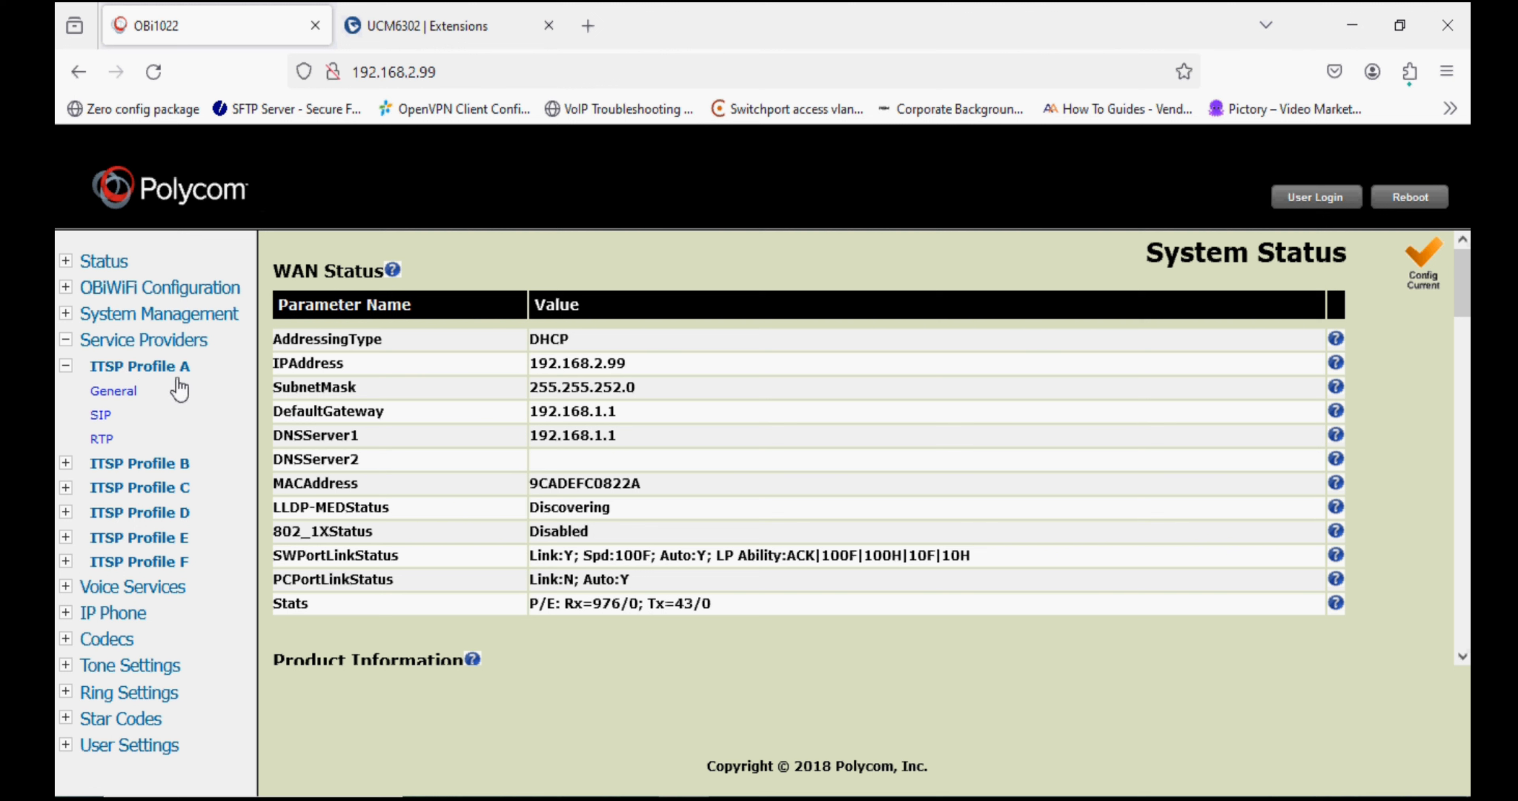
click(121, 396)
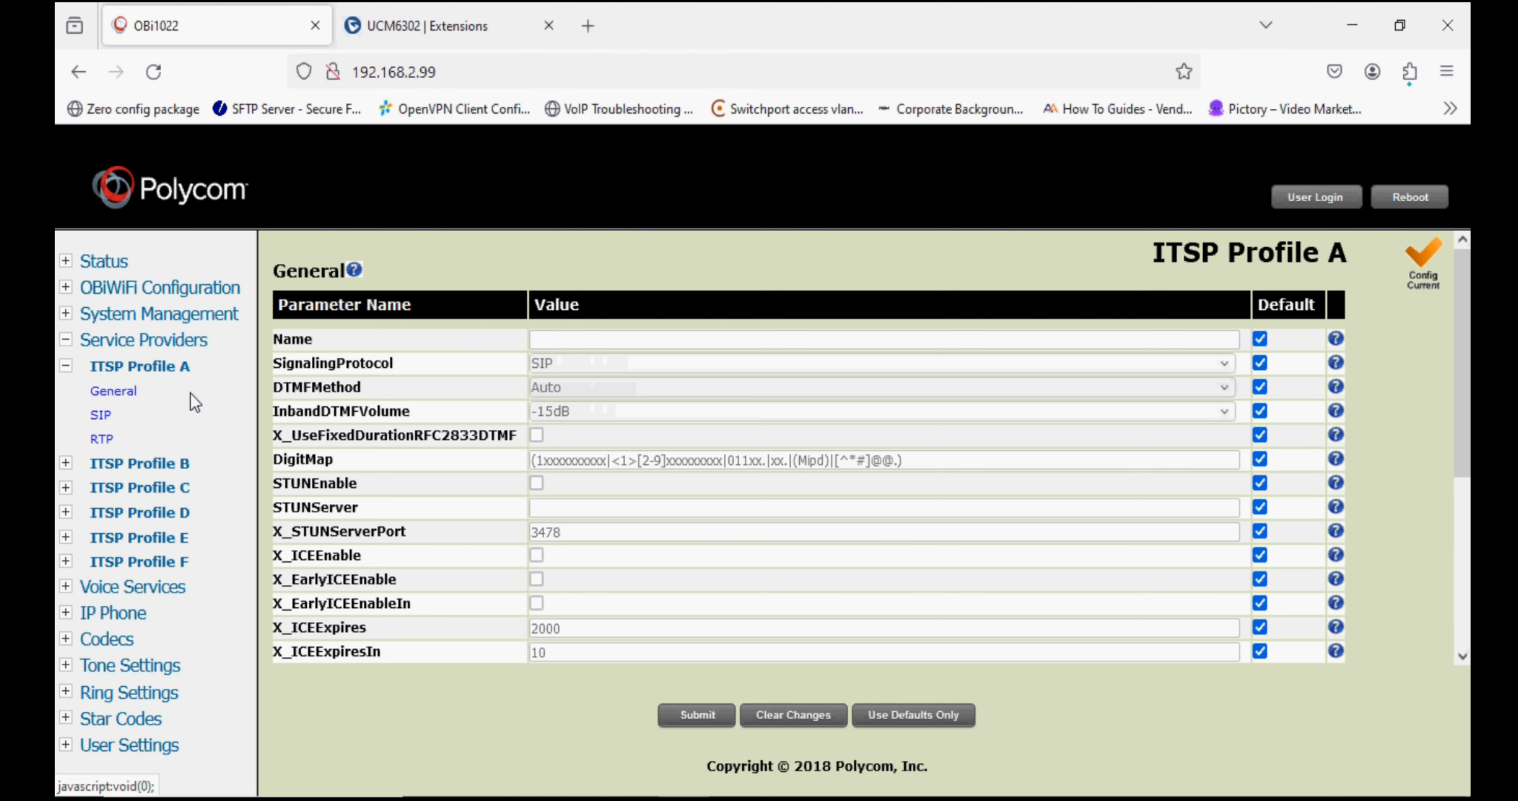
click(1261, 360)
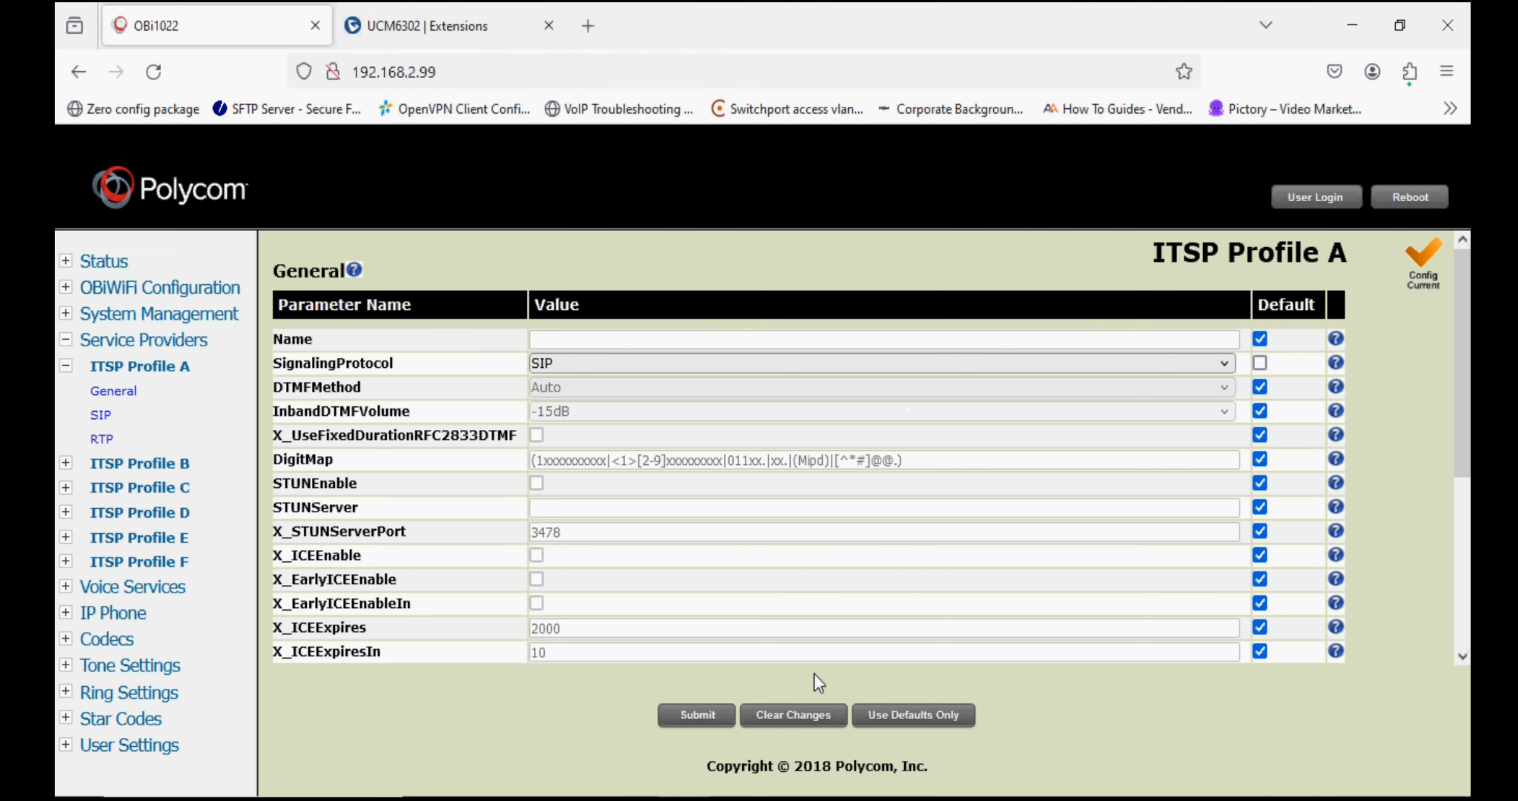
click(684, 715)
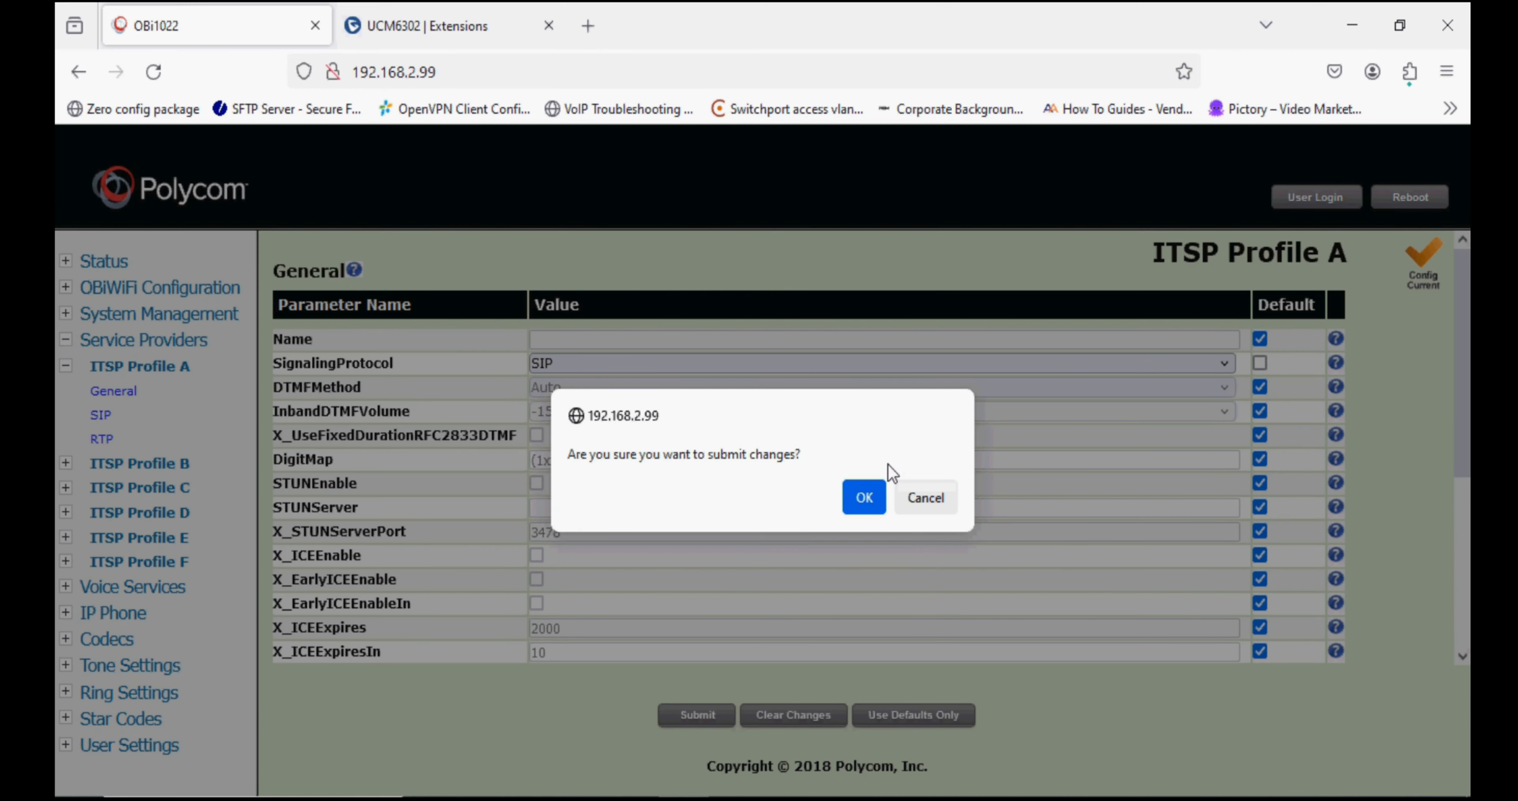
click(865, 498)
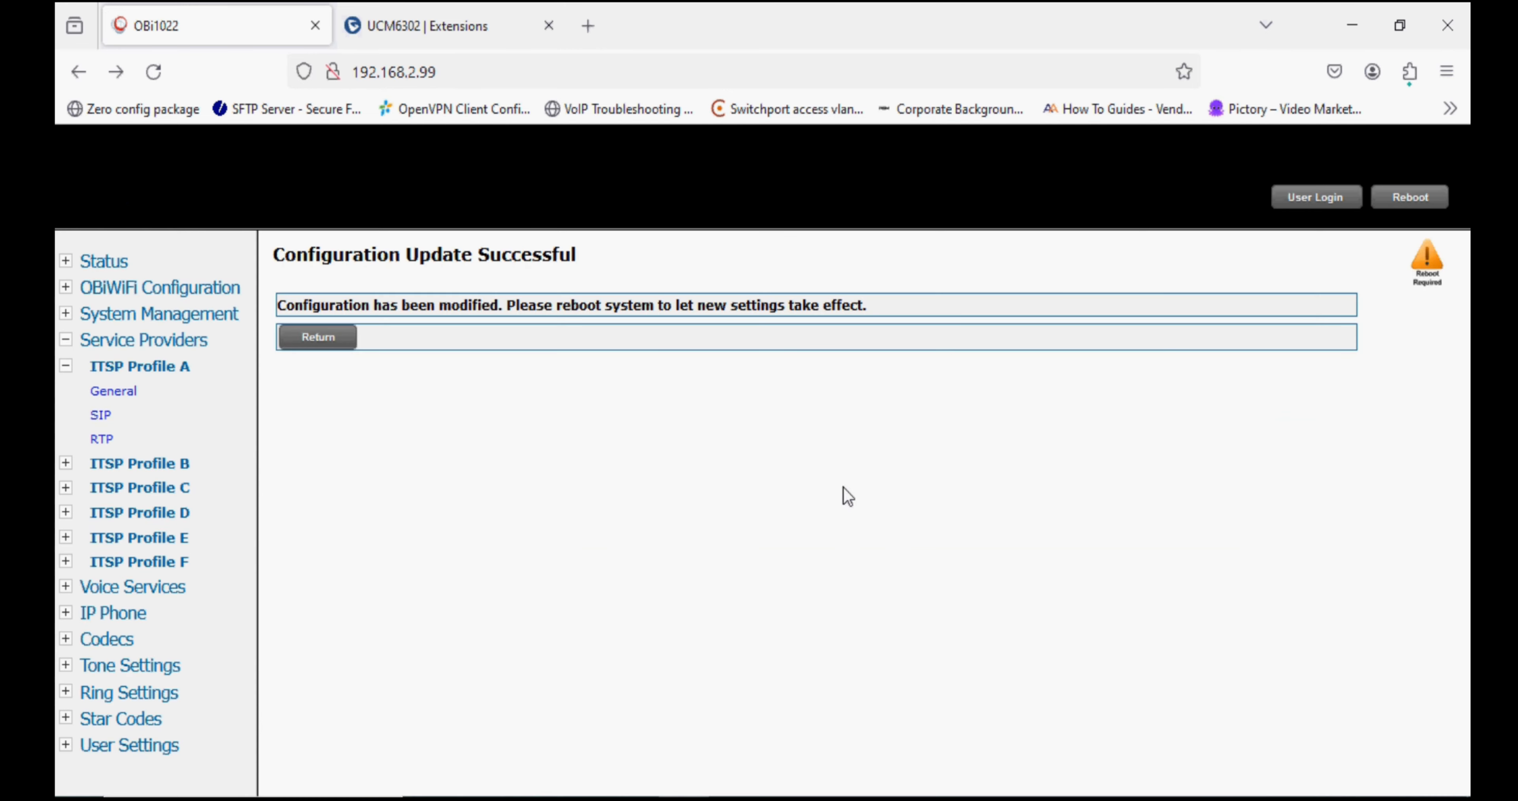
- In ITSP Profile A's SIP settings, override the defaults for proxy server, port 5060 and UDP transport, and set ProxyServer to 192.168.1.253
click(100, 415)
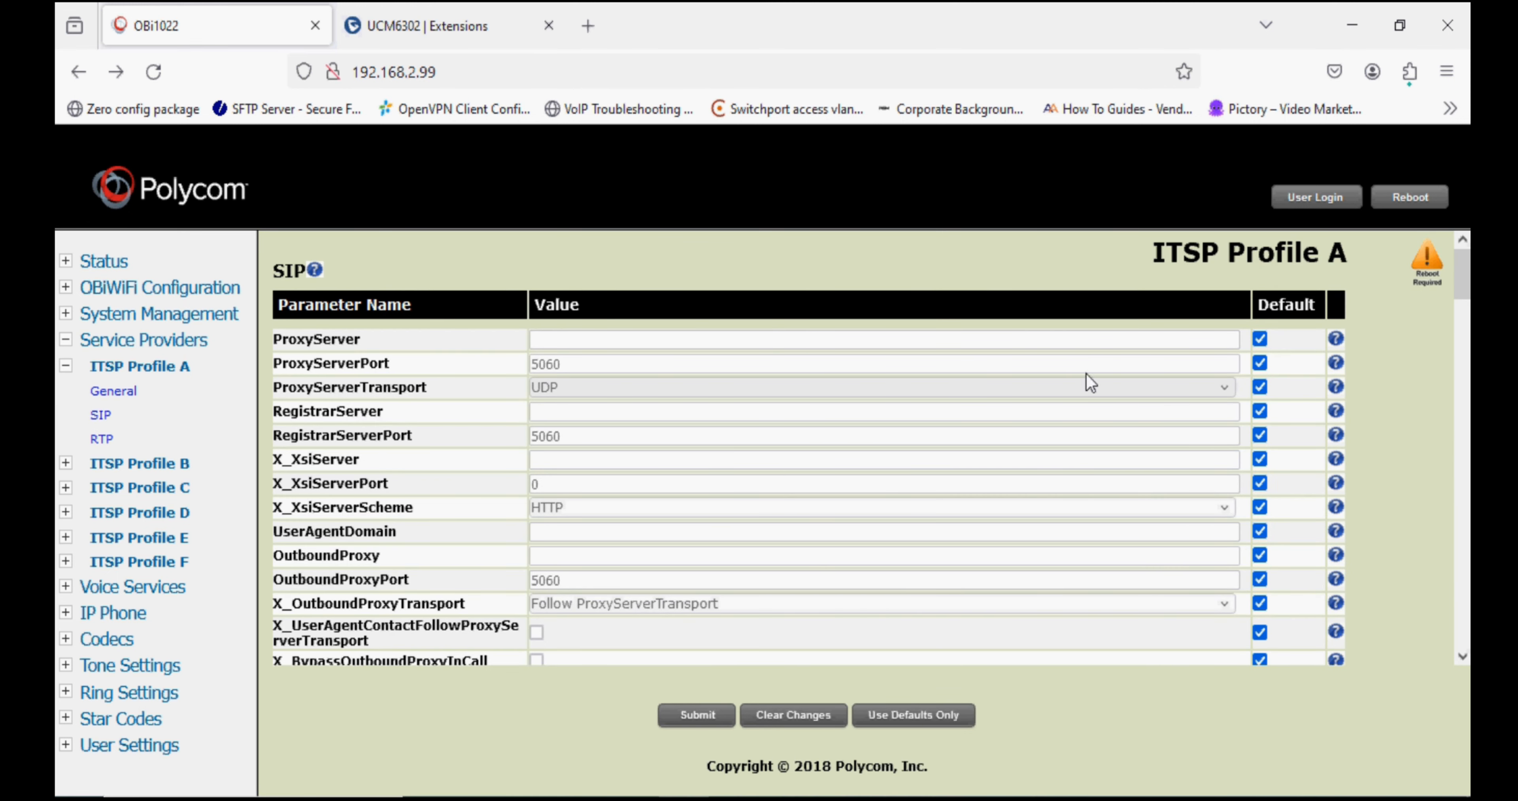
click(1260, 341)
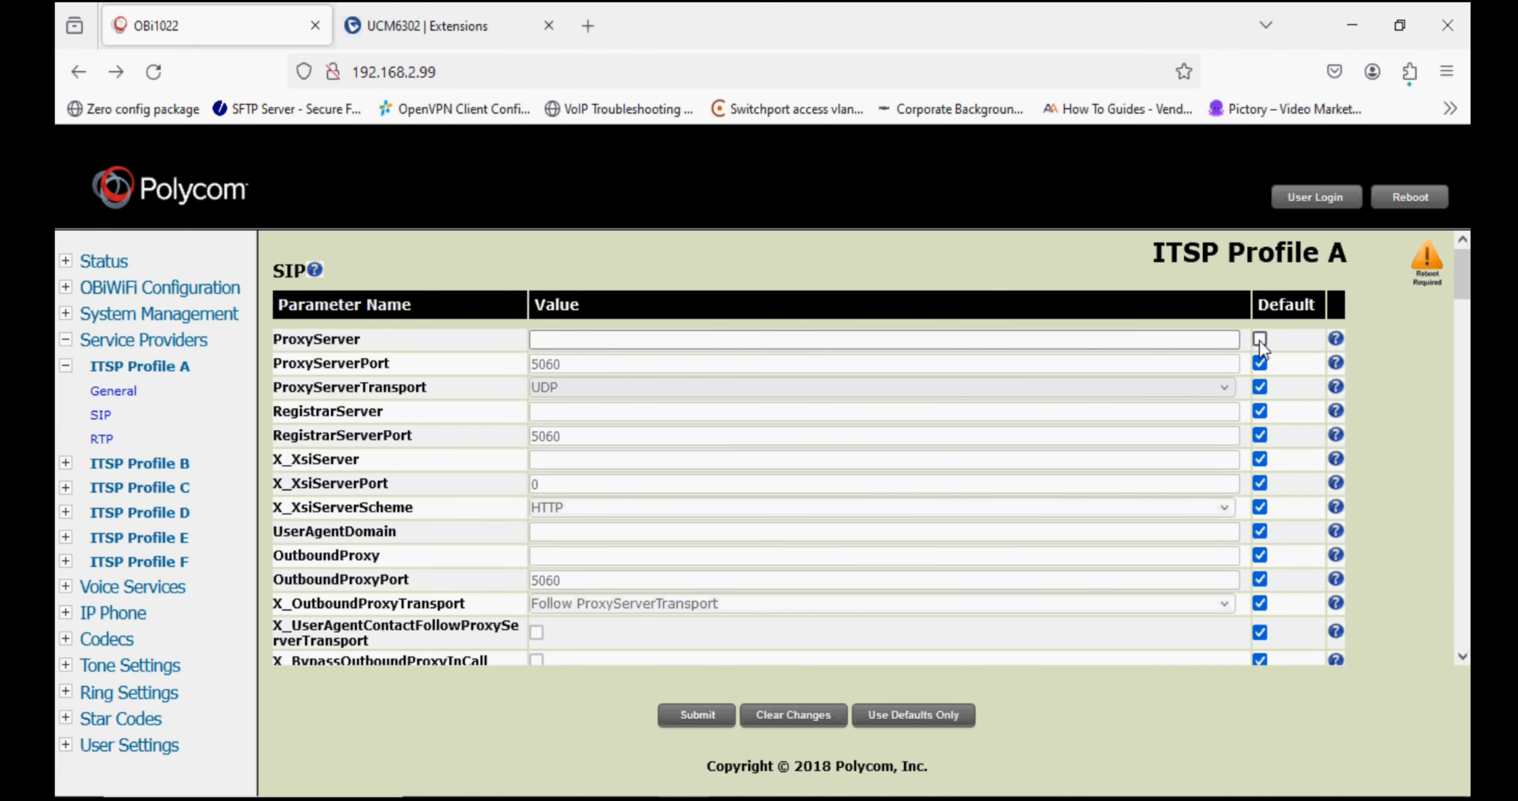
click(1260, 364)
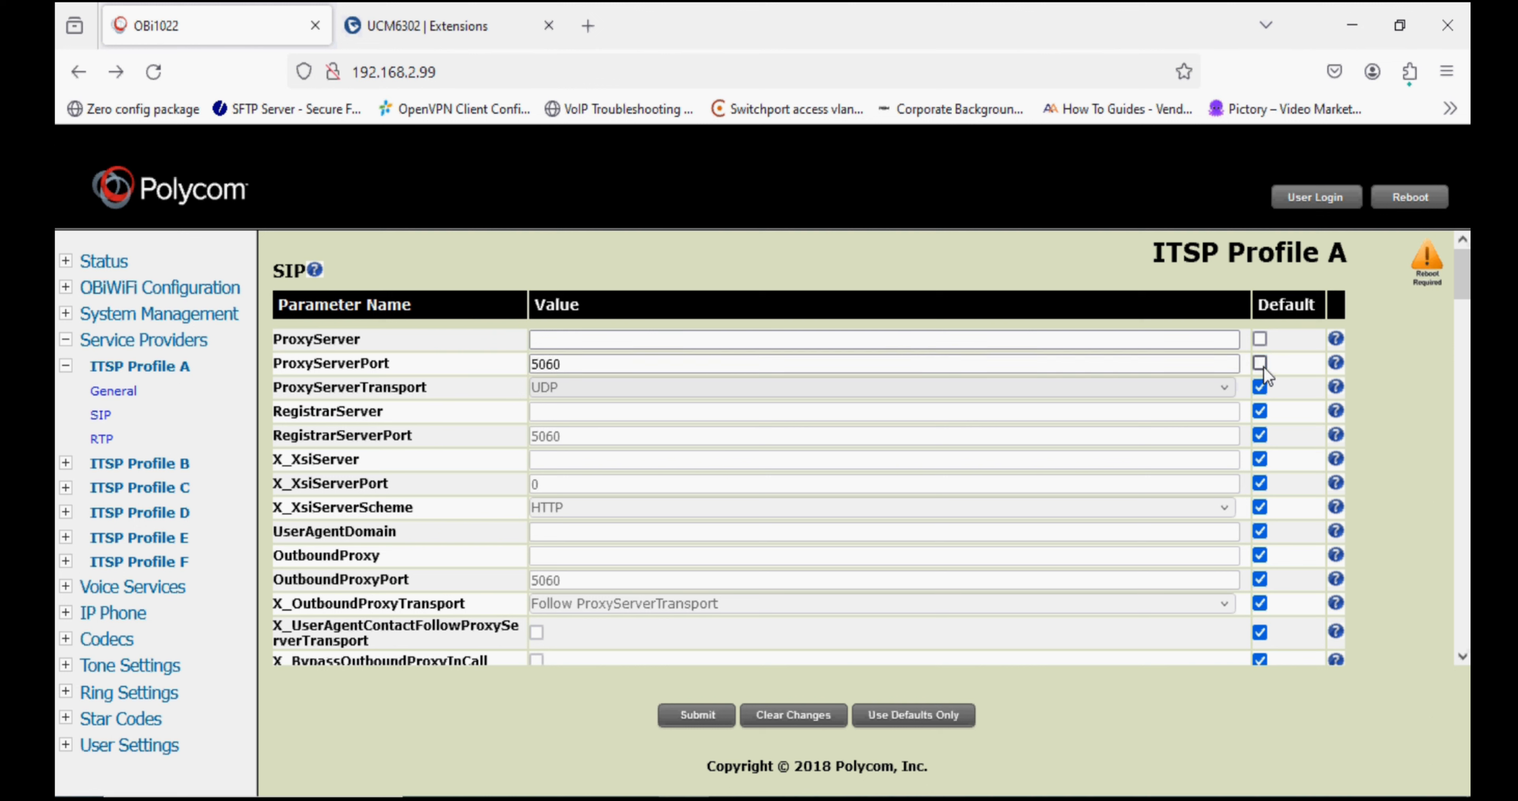
click(1260, 387)
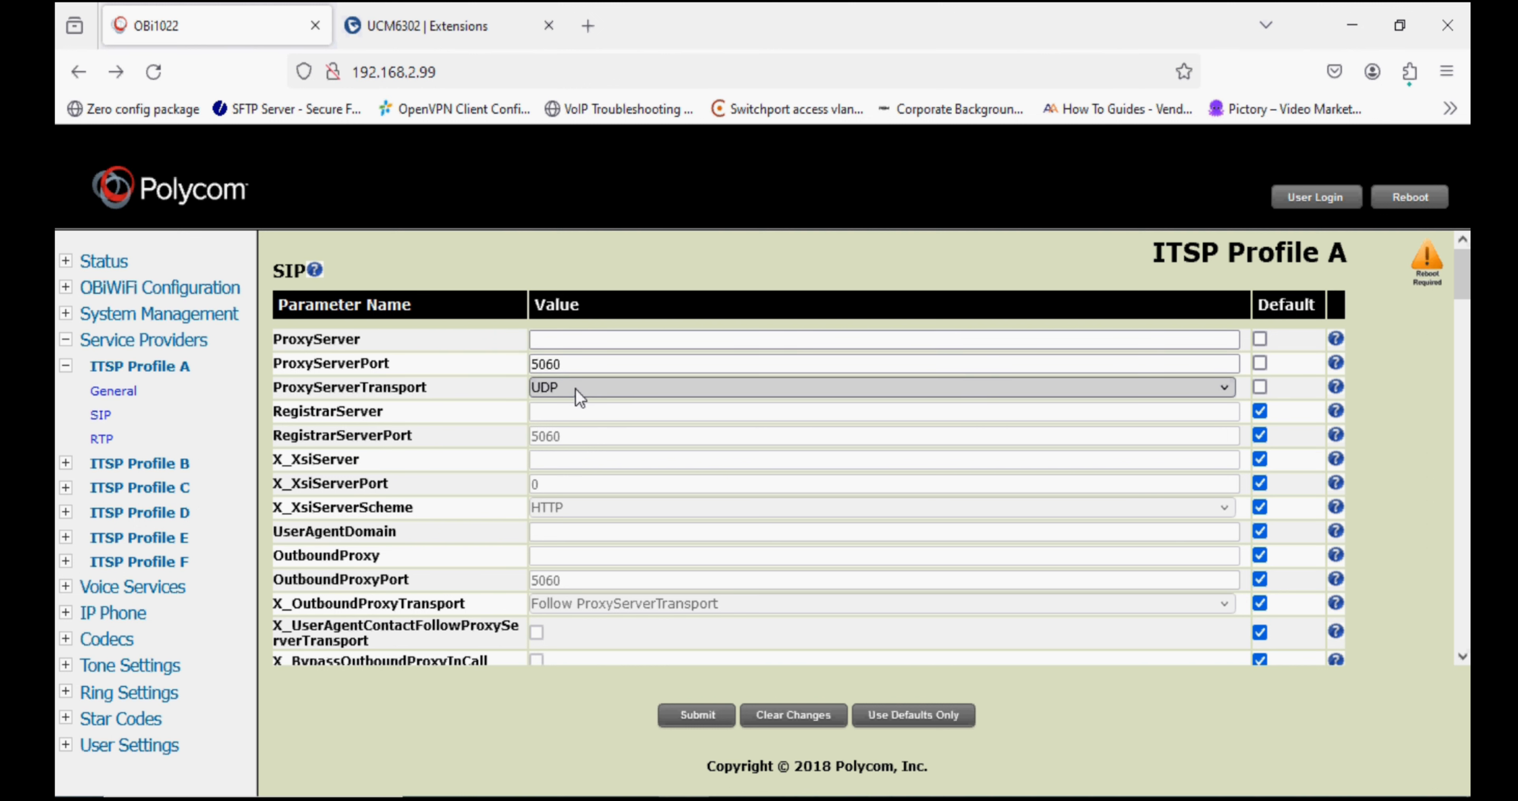
click(567, 340)
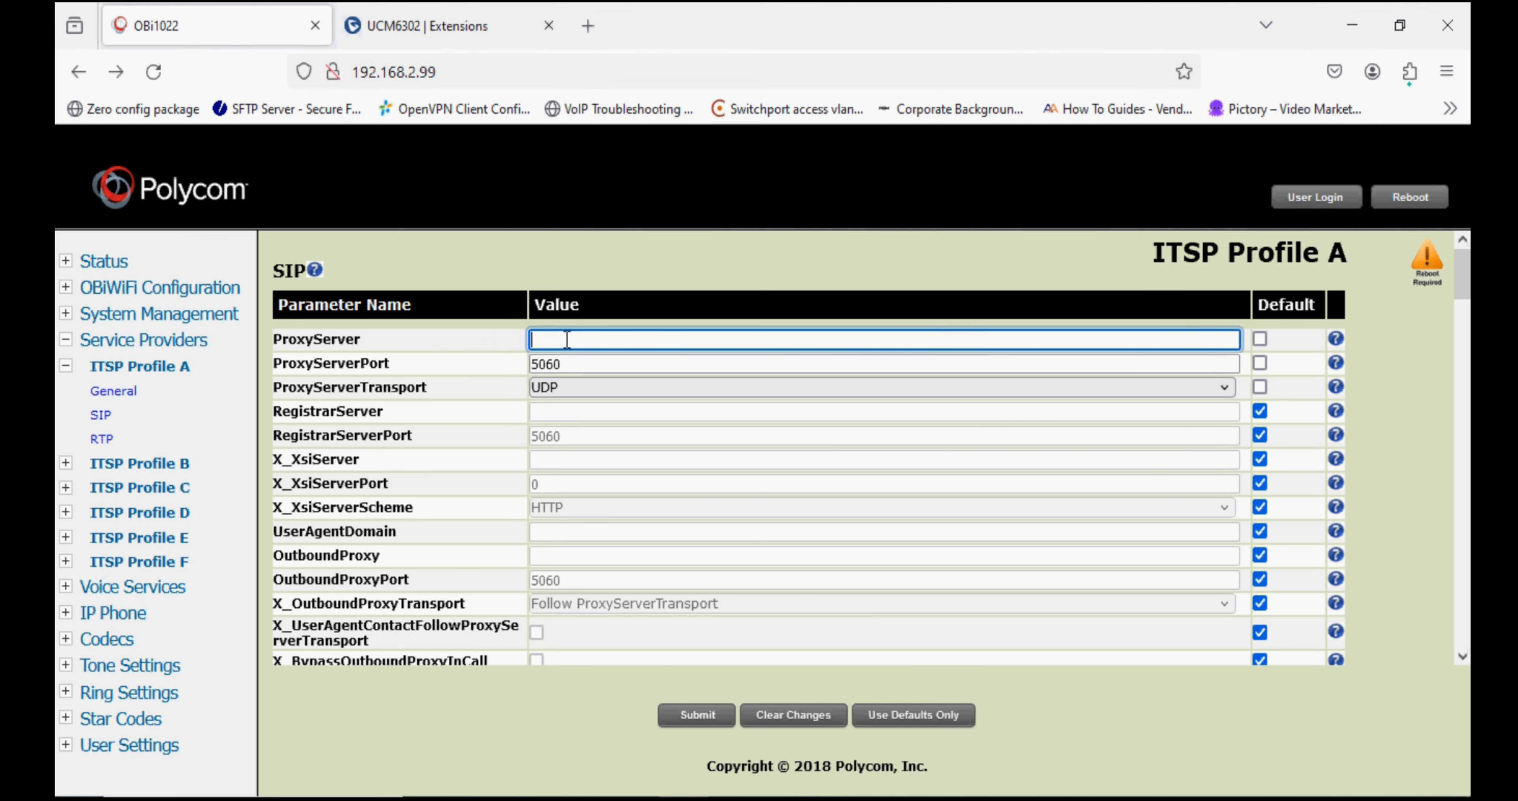
text(192.168.1.253)
- Compare the entered ProxyServer address with the UCM6302's web address, returning to the OBi1022 page
key(ctrl+Tab)
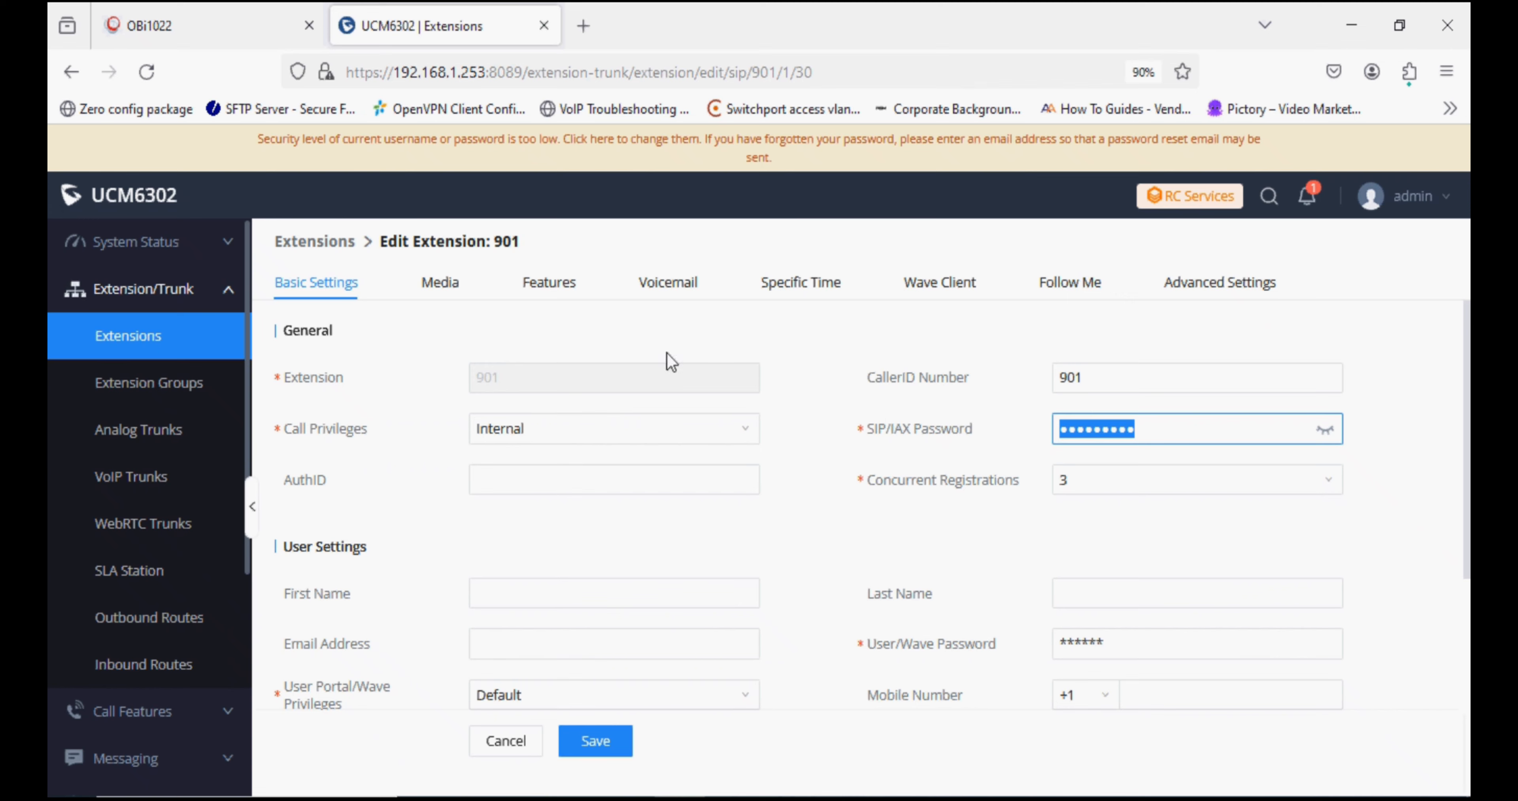
click(194, 41)
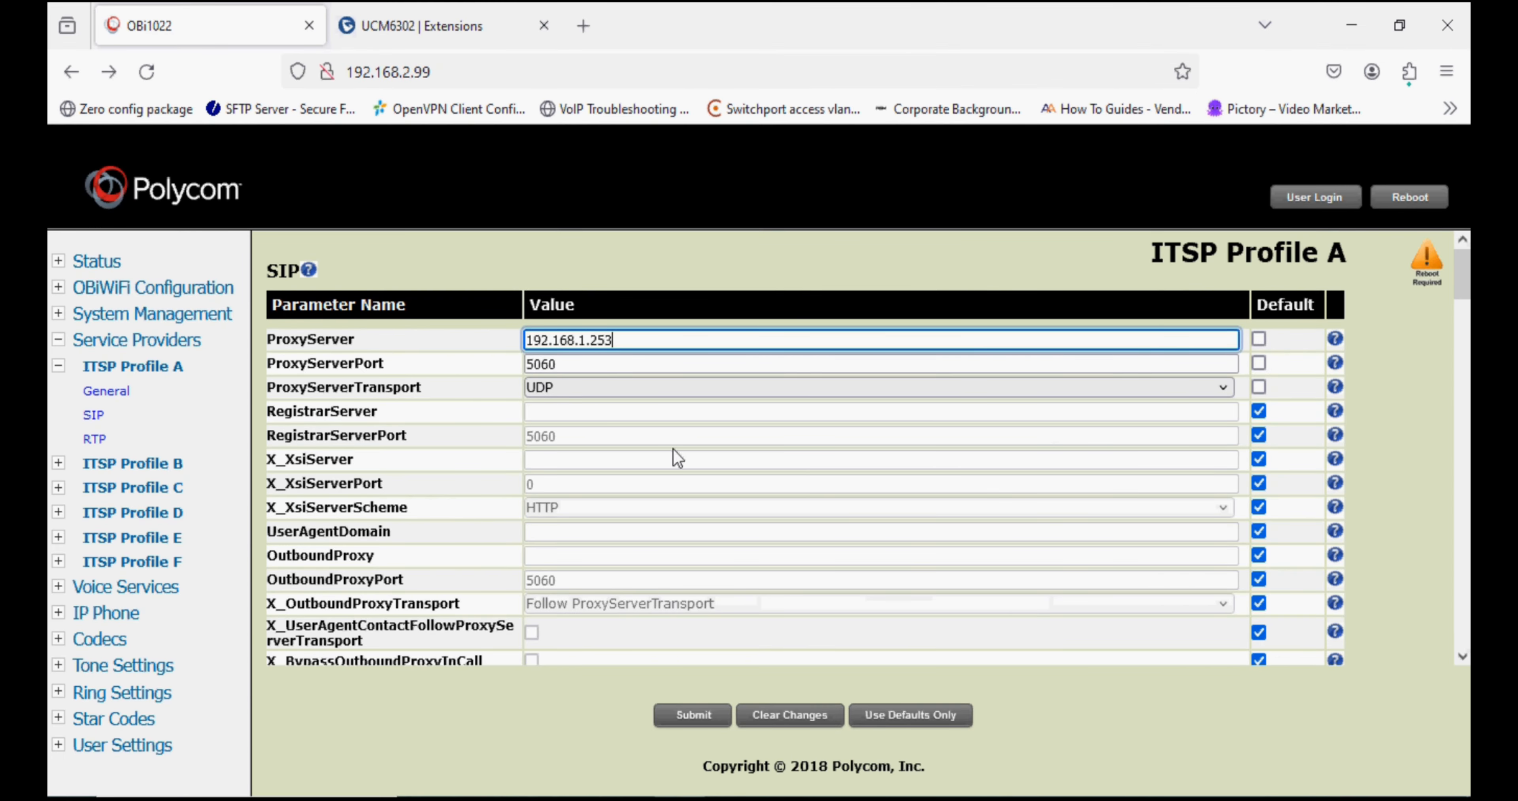
drag(613, 340, 460, 331)
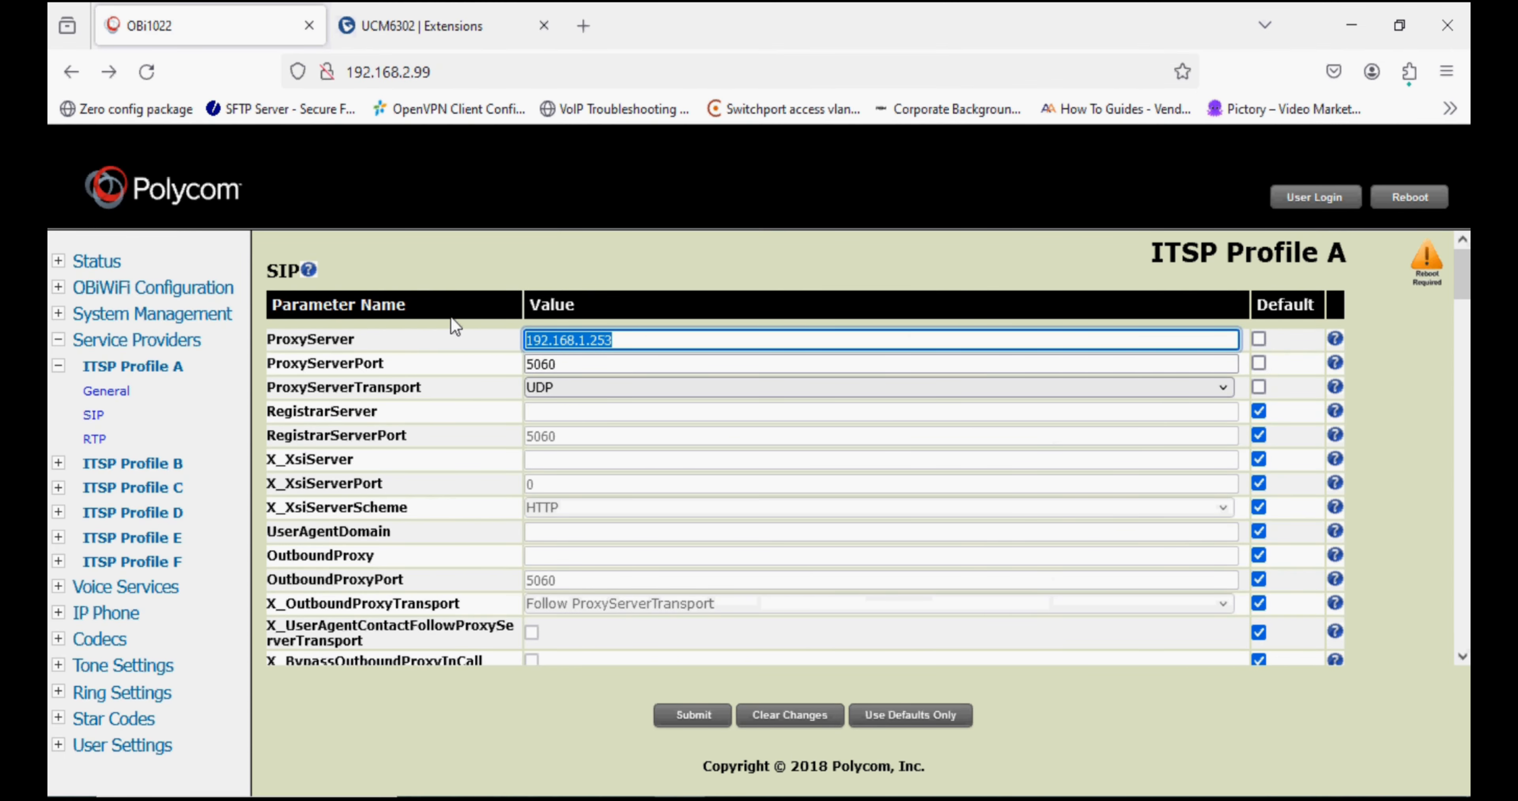
click(440, 24)
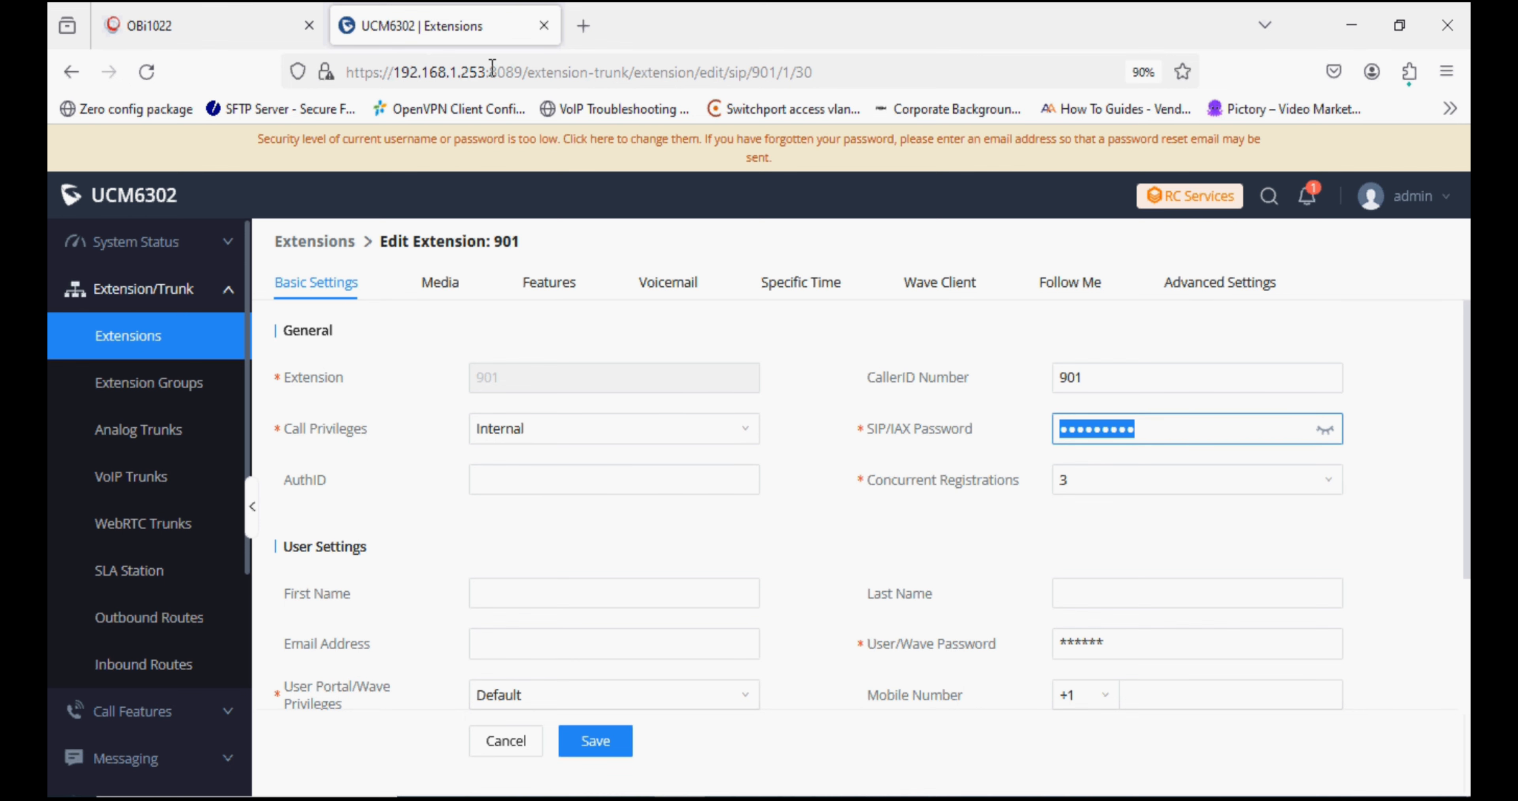
click(207, 26)
- Review the remaining proxy parameters and submit the ITSP Profile A SIP settings
click(611, 364)
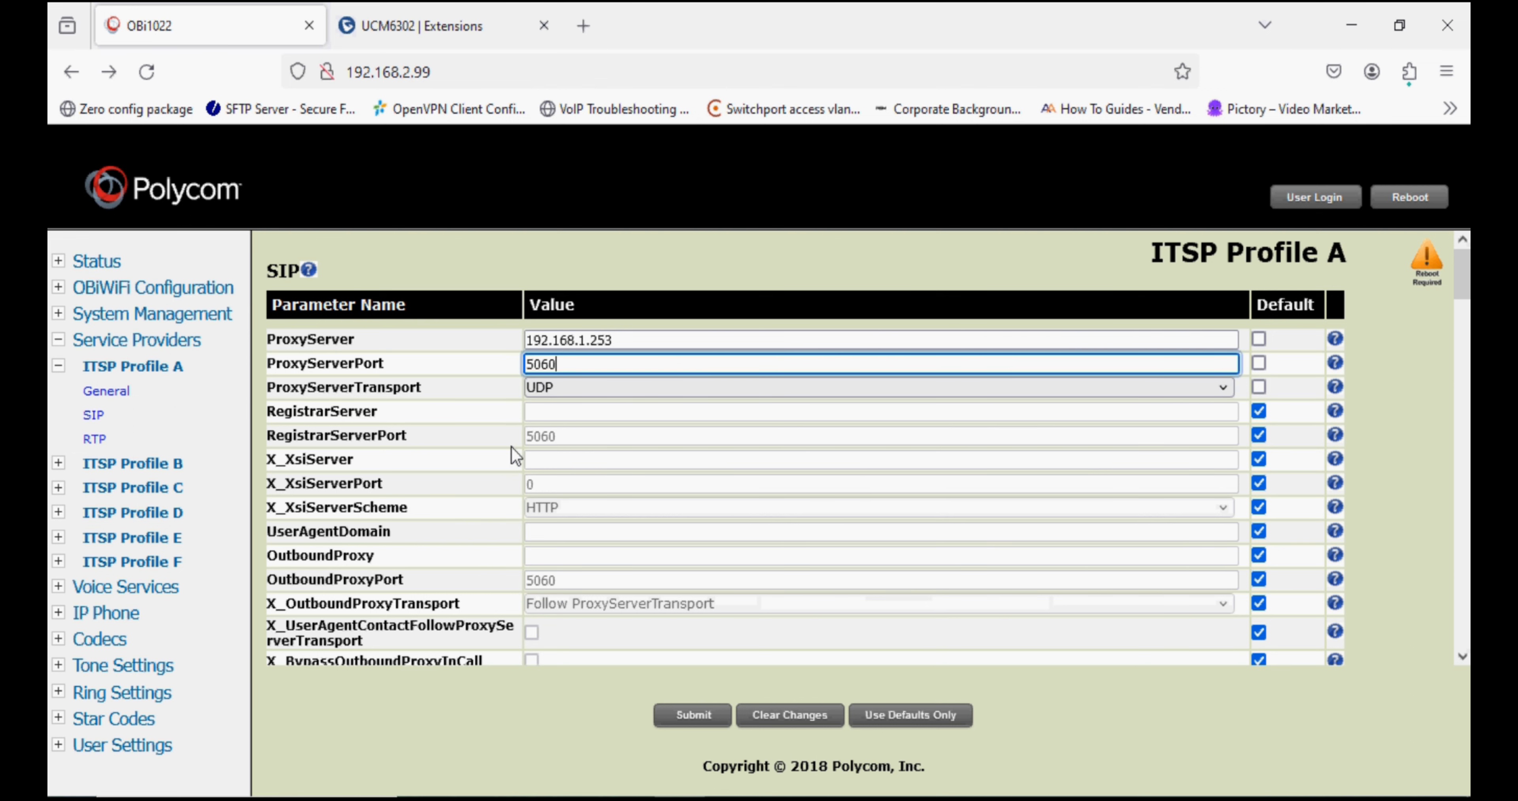
scroll(518, 466, down, 2)
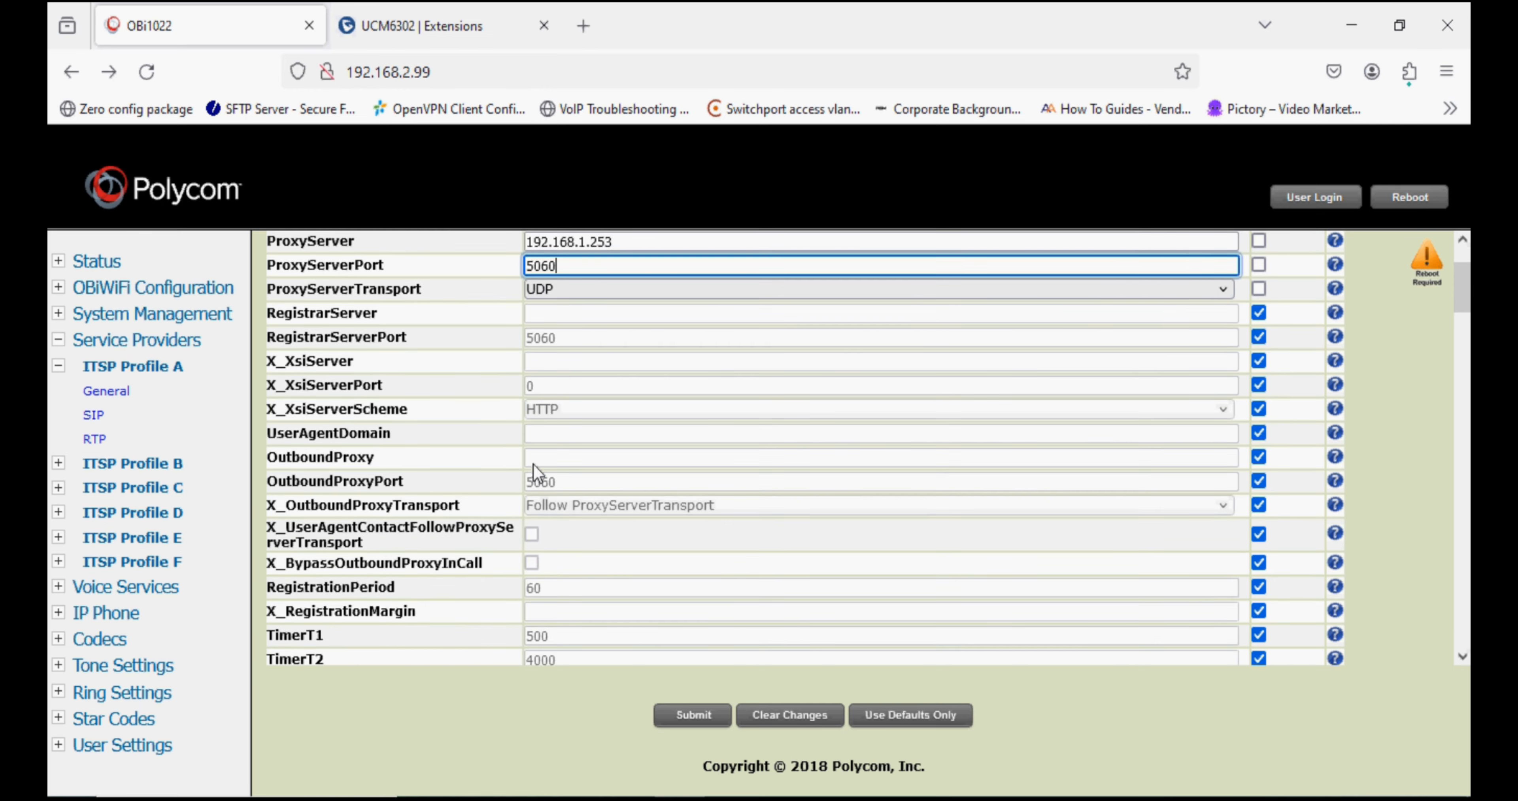
click(695, 720)
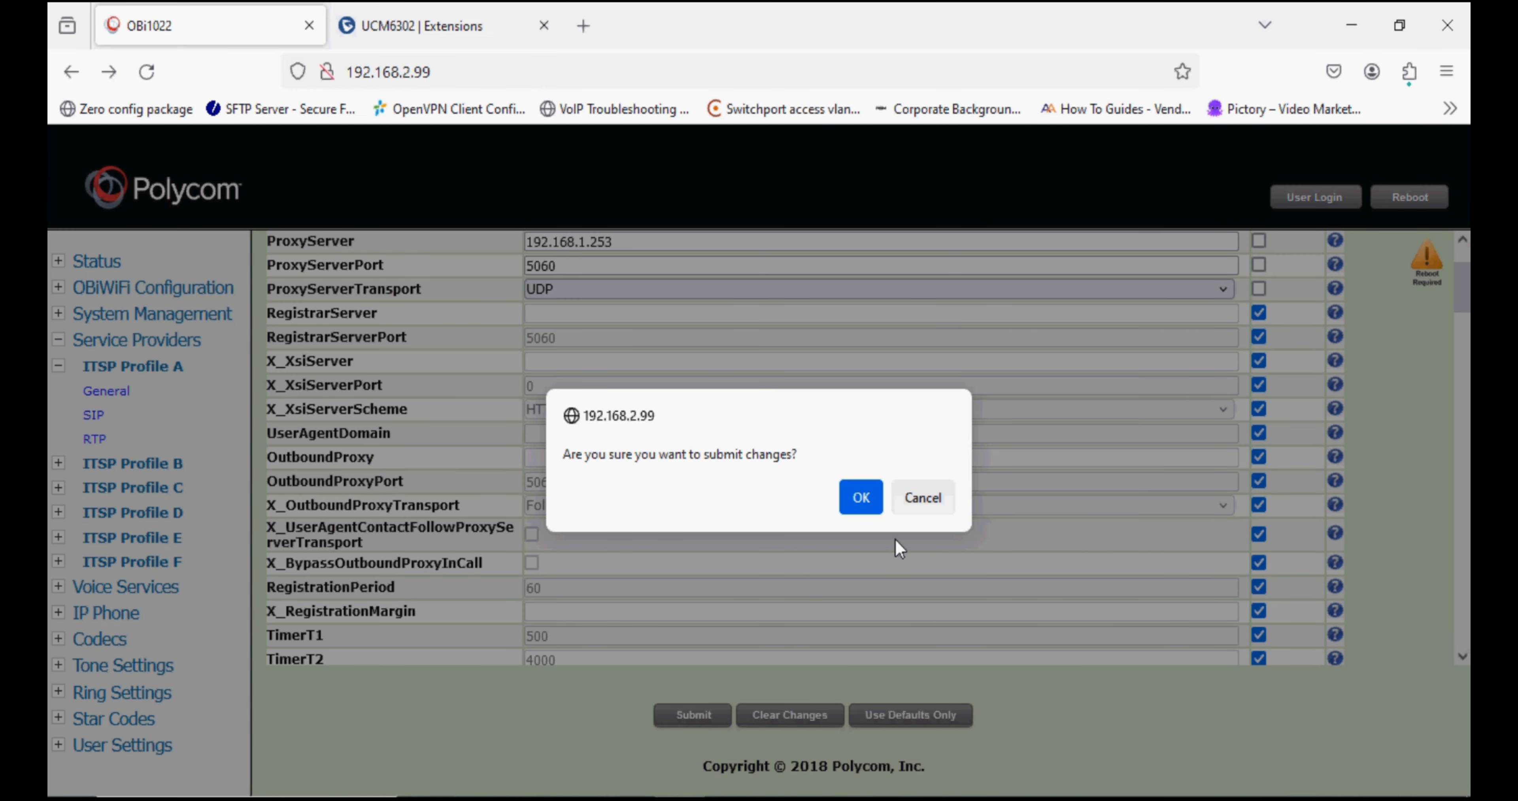
click(865, 503)
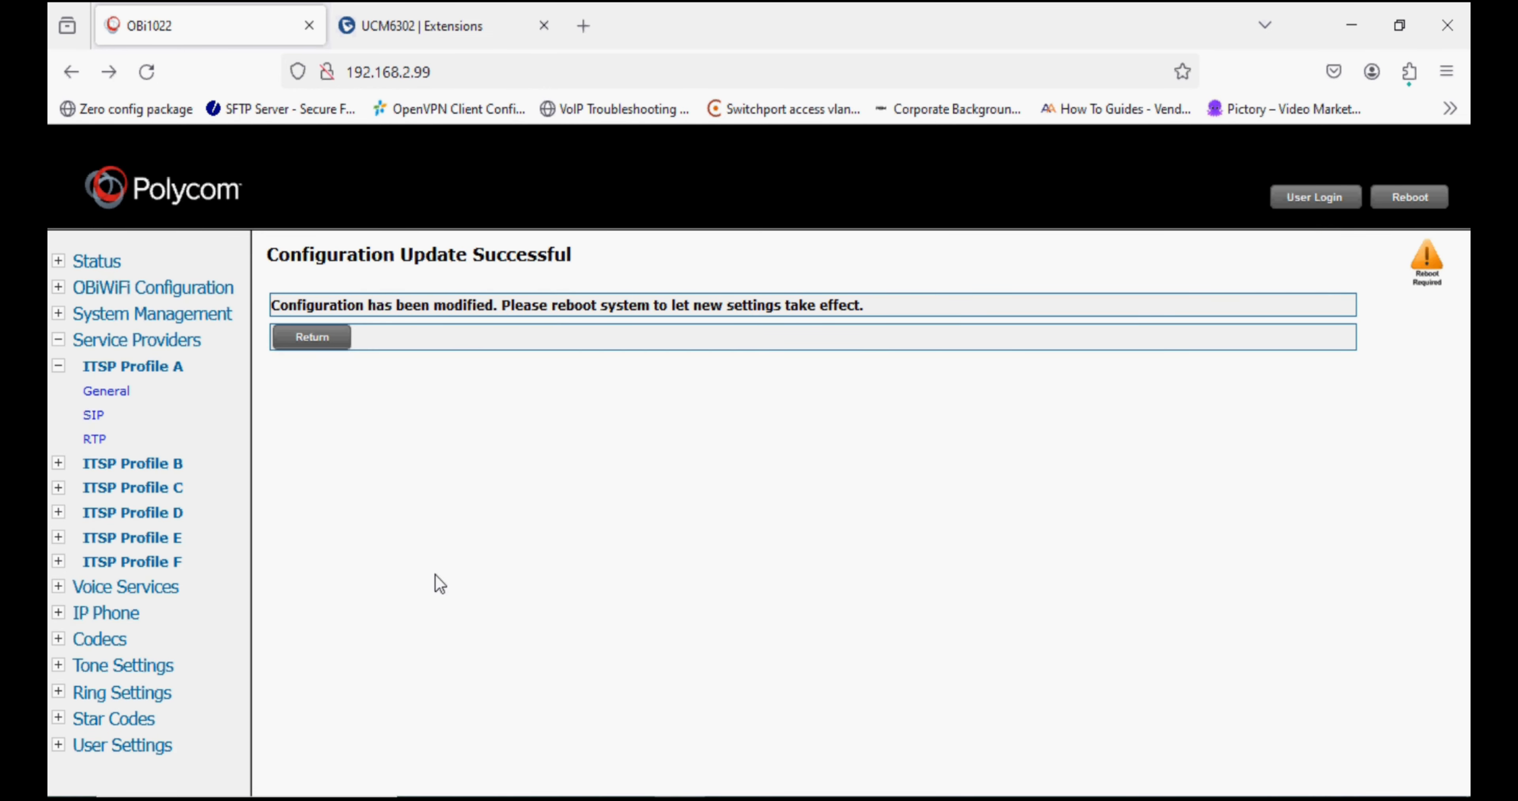
- In the SP1 voice service, override the defaults for X_DisplayLabel and X_DisplayNumber and set both to 901
click(126, 587)
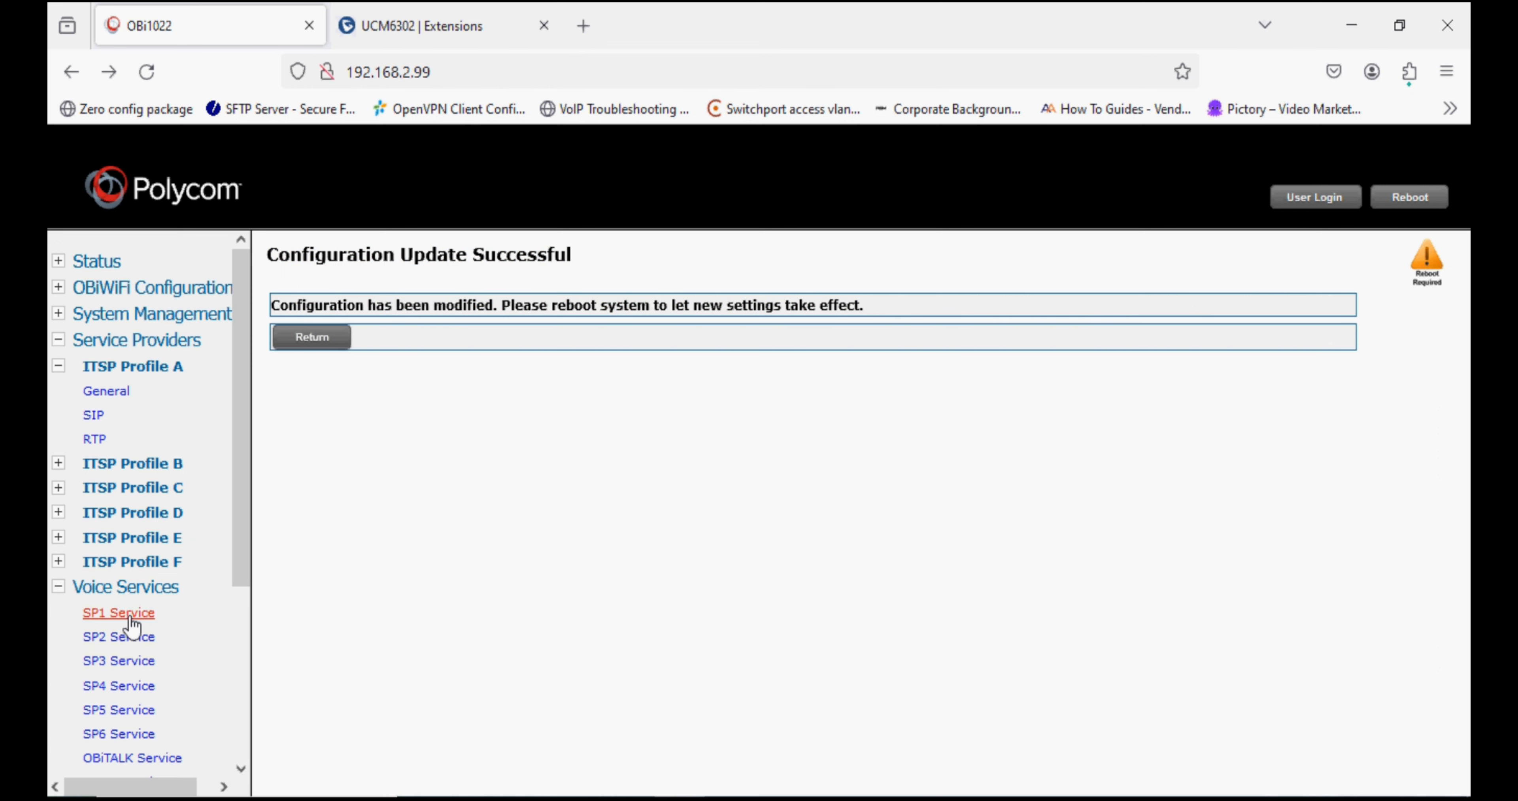
click(131, 618)
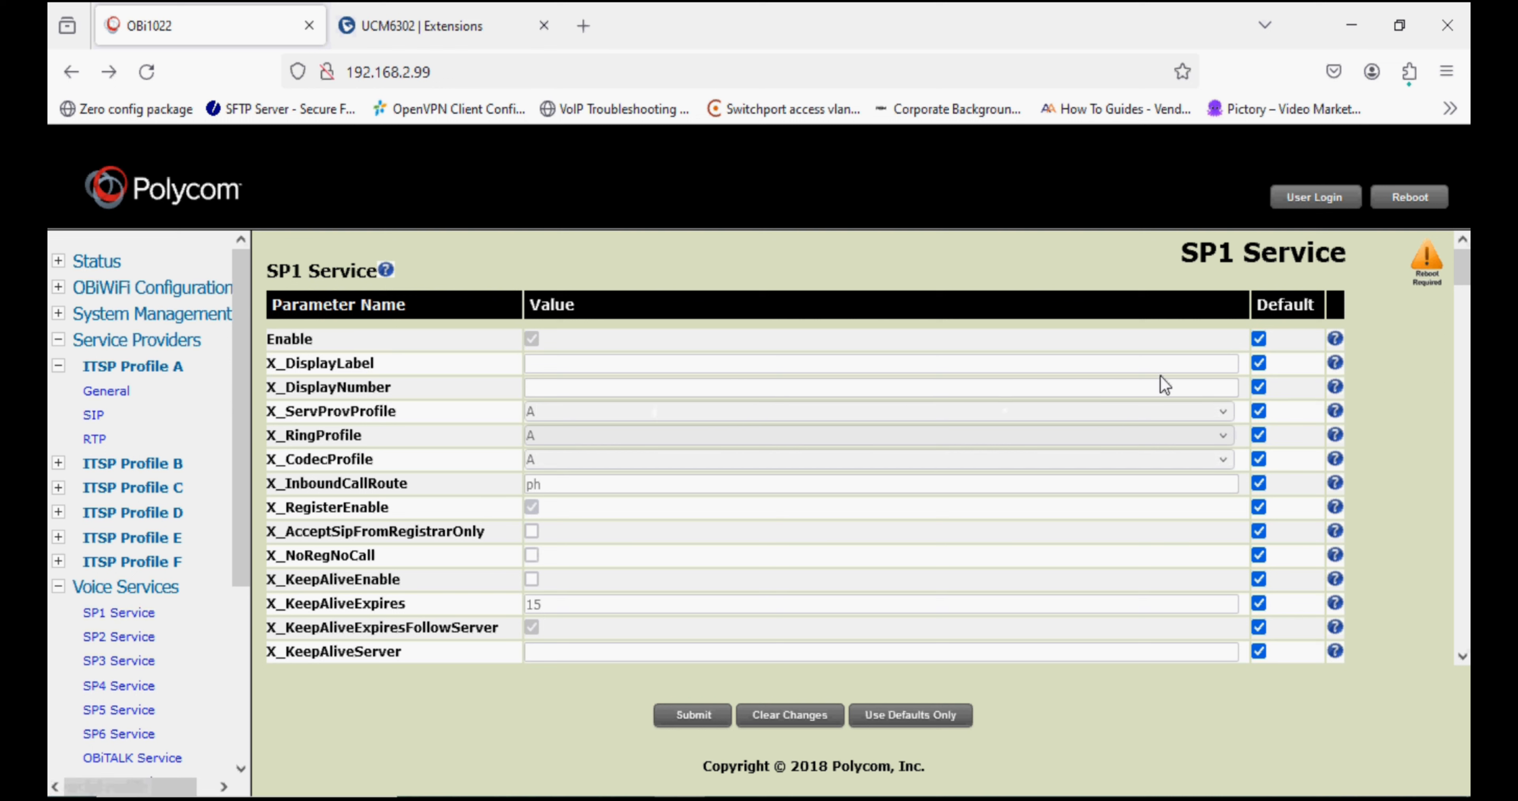
click(1259, 363)
click(1259, 386)
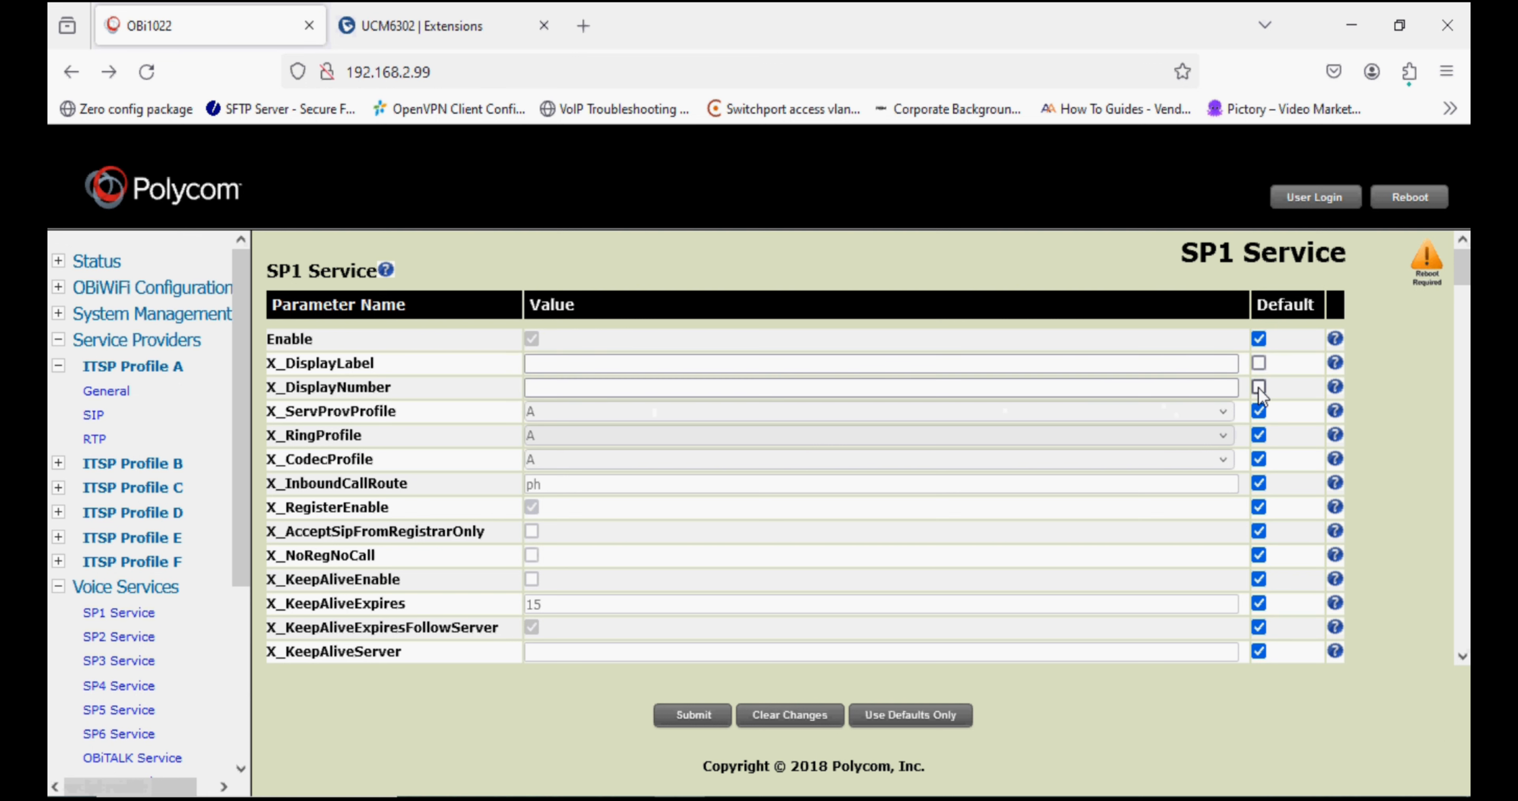
click(593, 362)
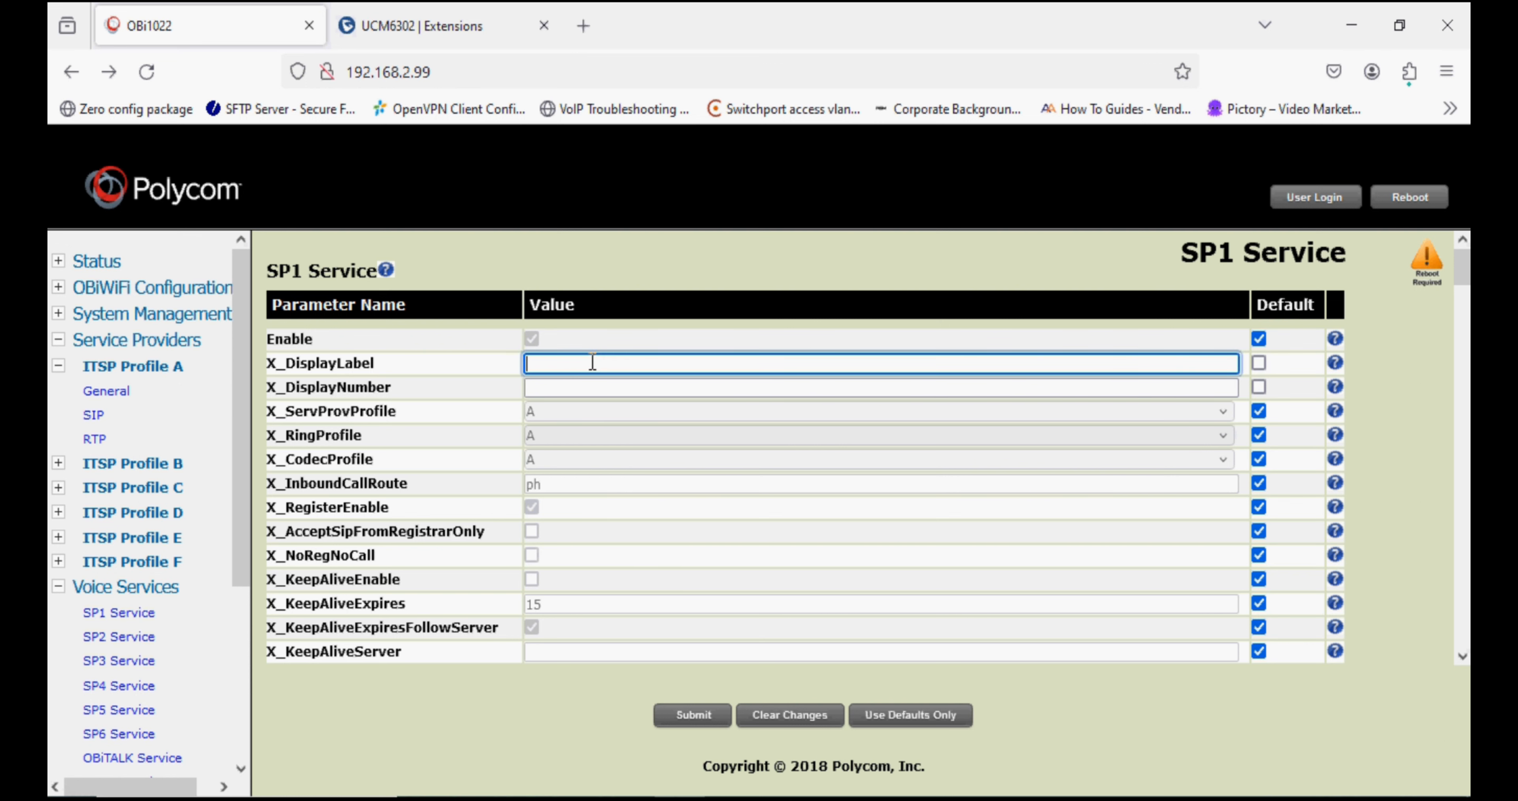
text(901)
click(534, 389)
text(901)
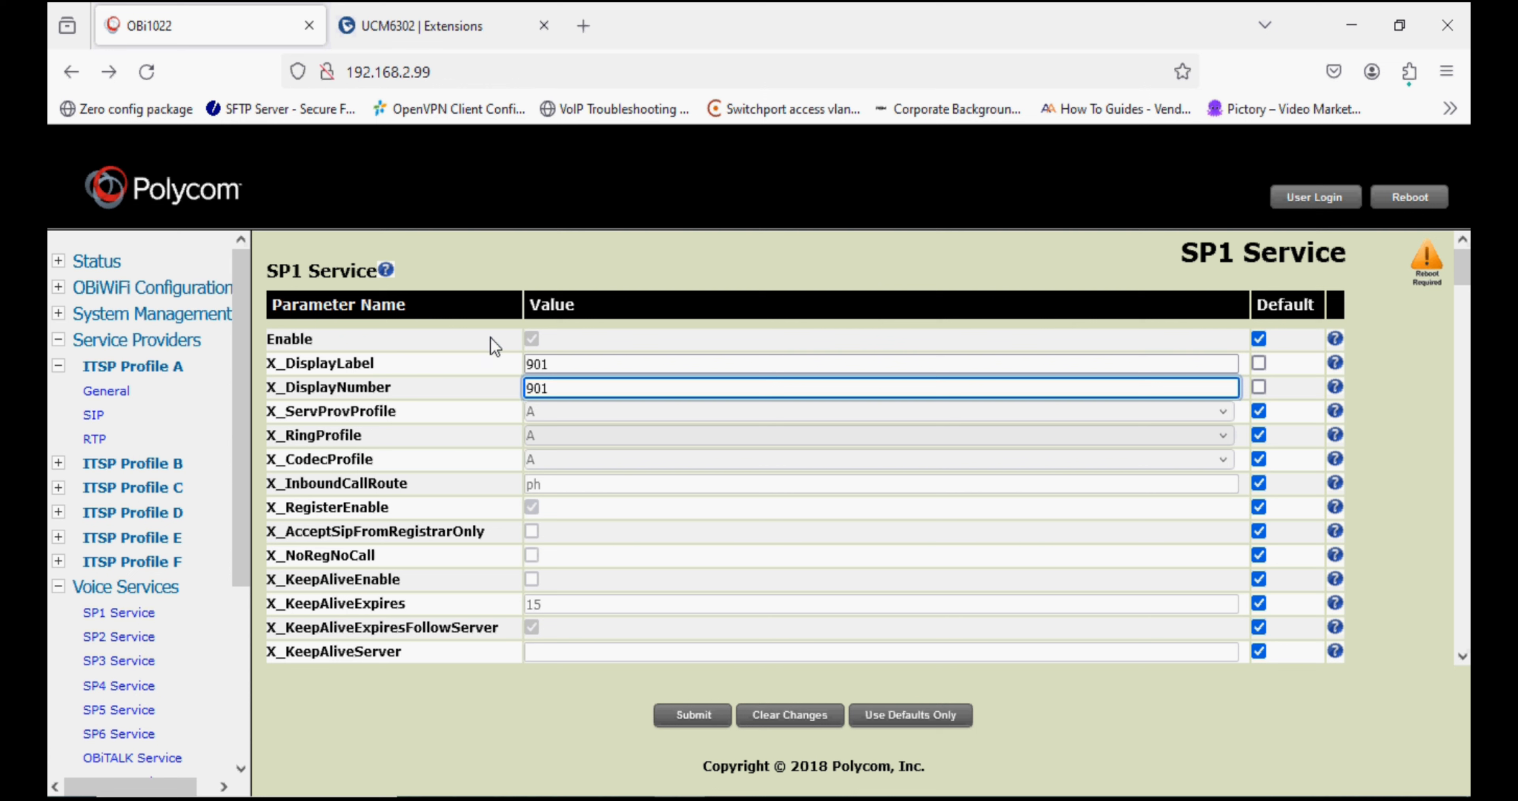
drag(566, 364, 513, 364)
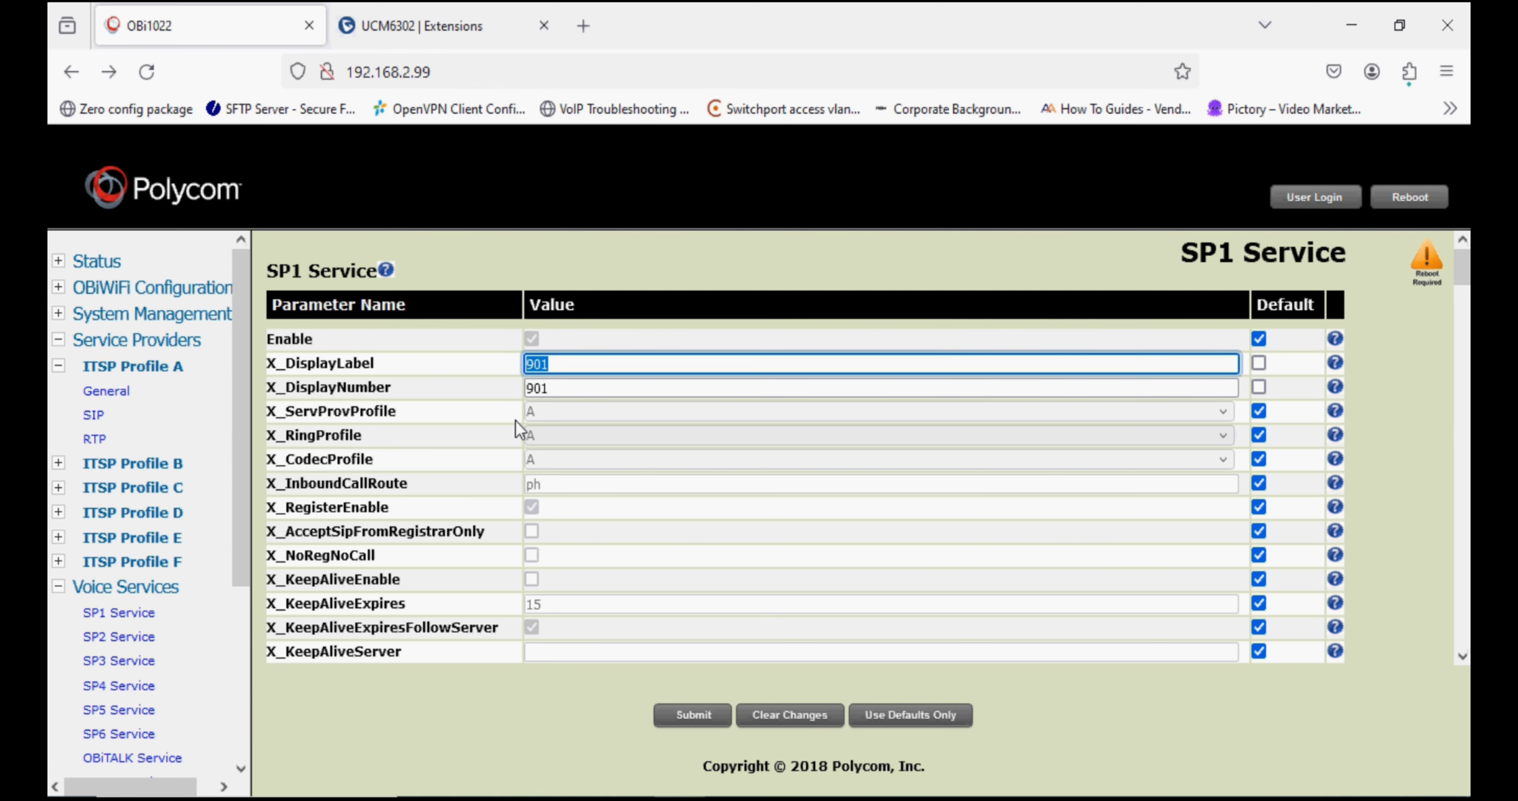
- Override the defaults for SP1's X_ServProvProfile and X_CodecProfile, keeping profile A for both
click(1259, 411)
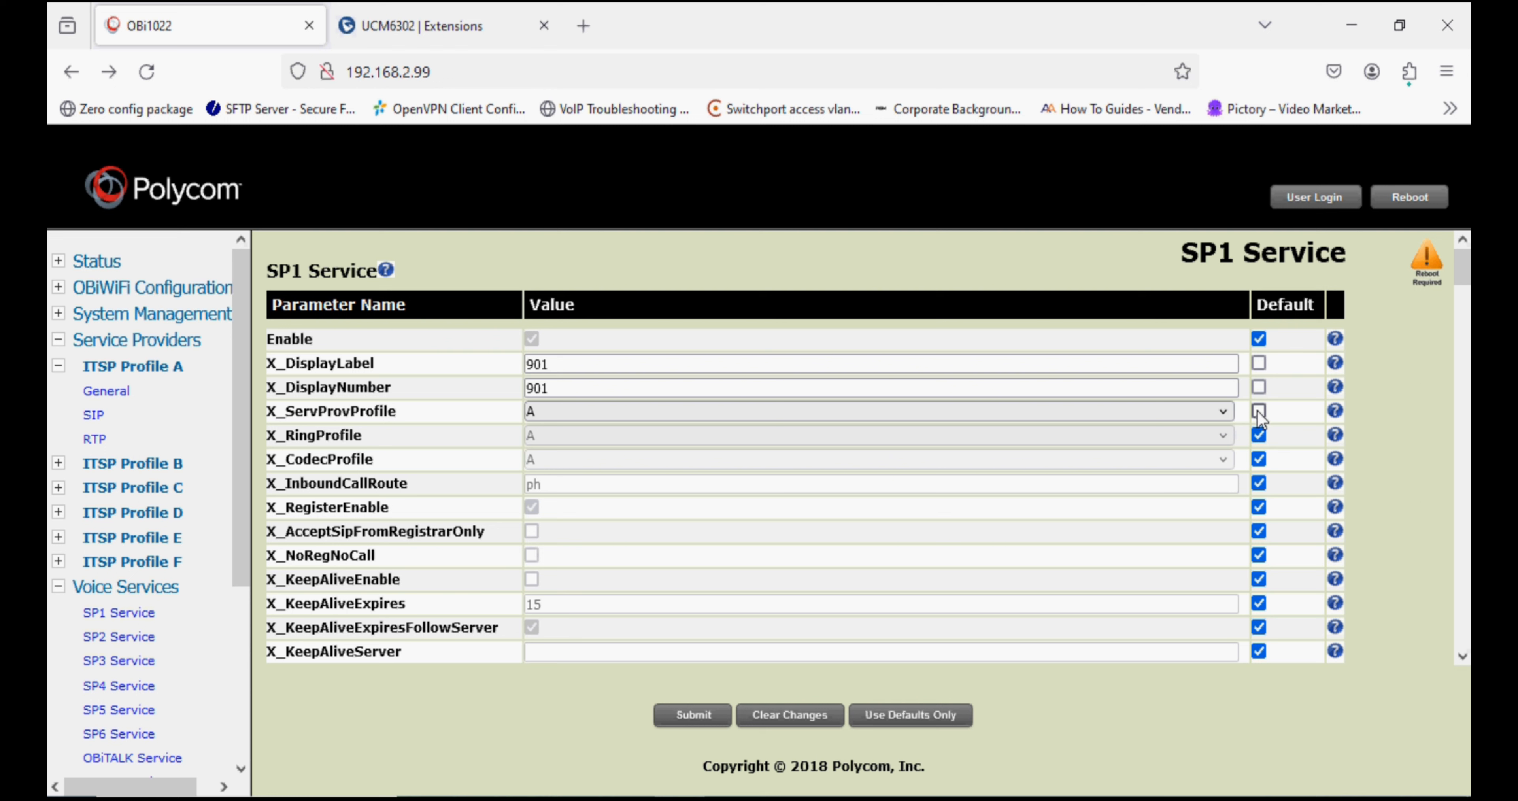
click(562, 411)
click(563, 412)
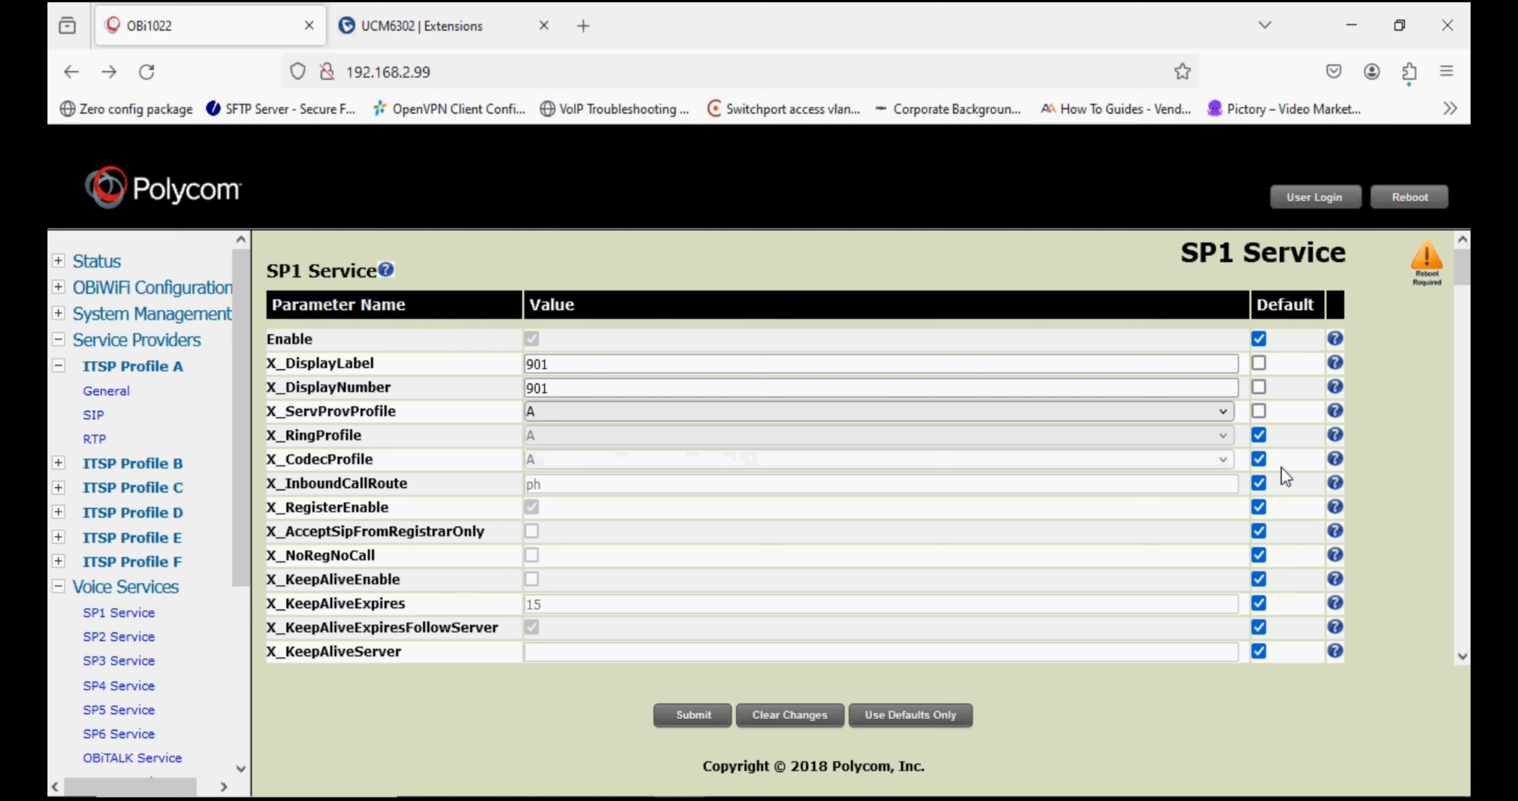
click(1260, 460)
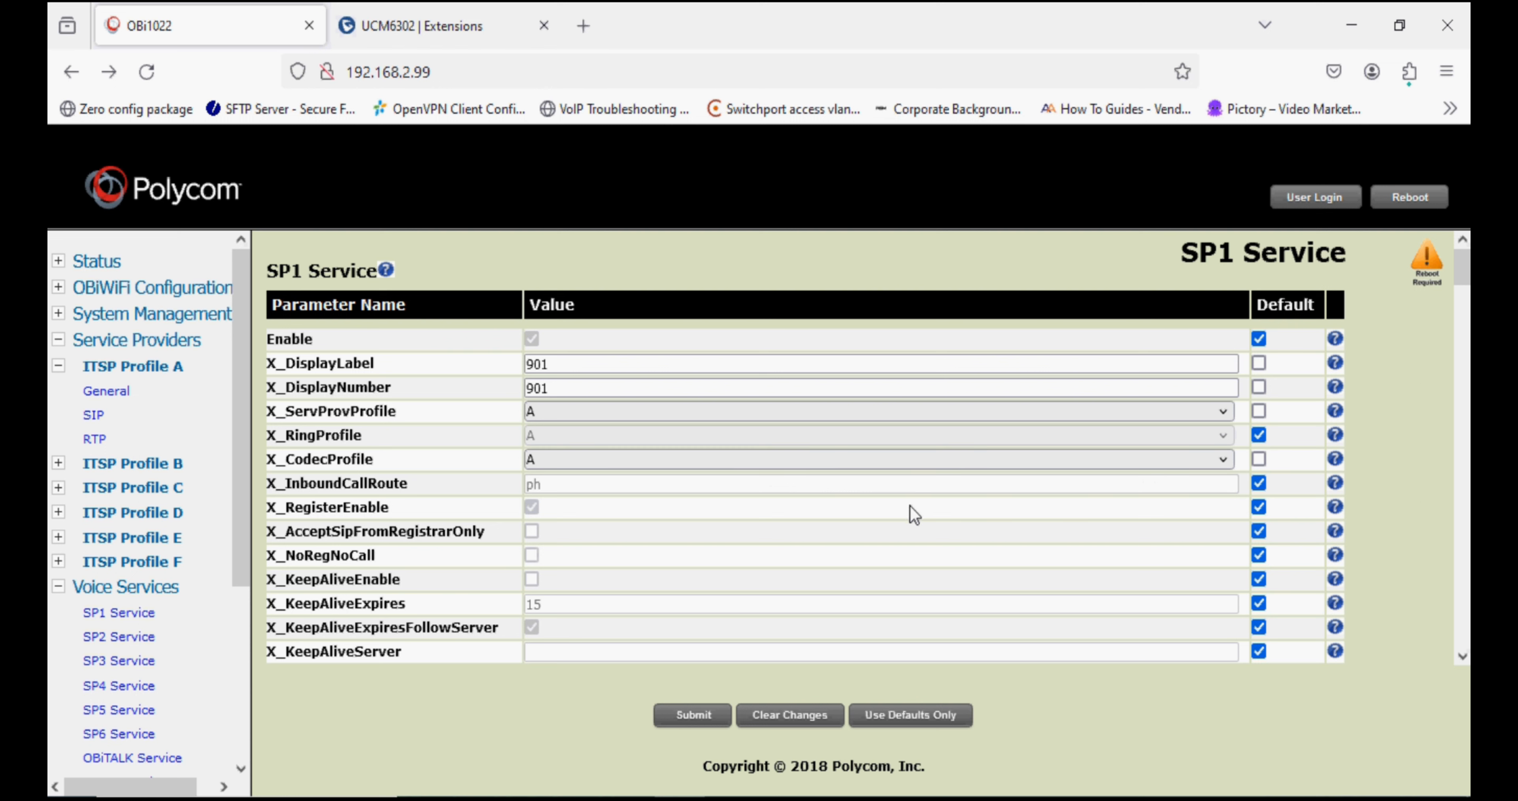
scroll(910, 513, down, 3)
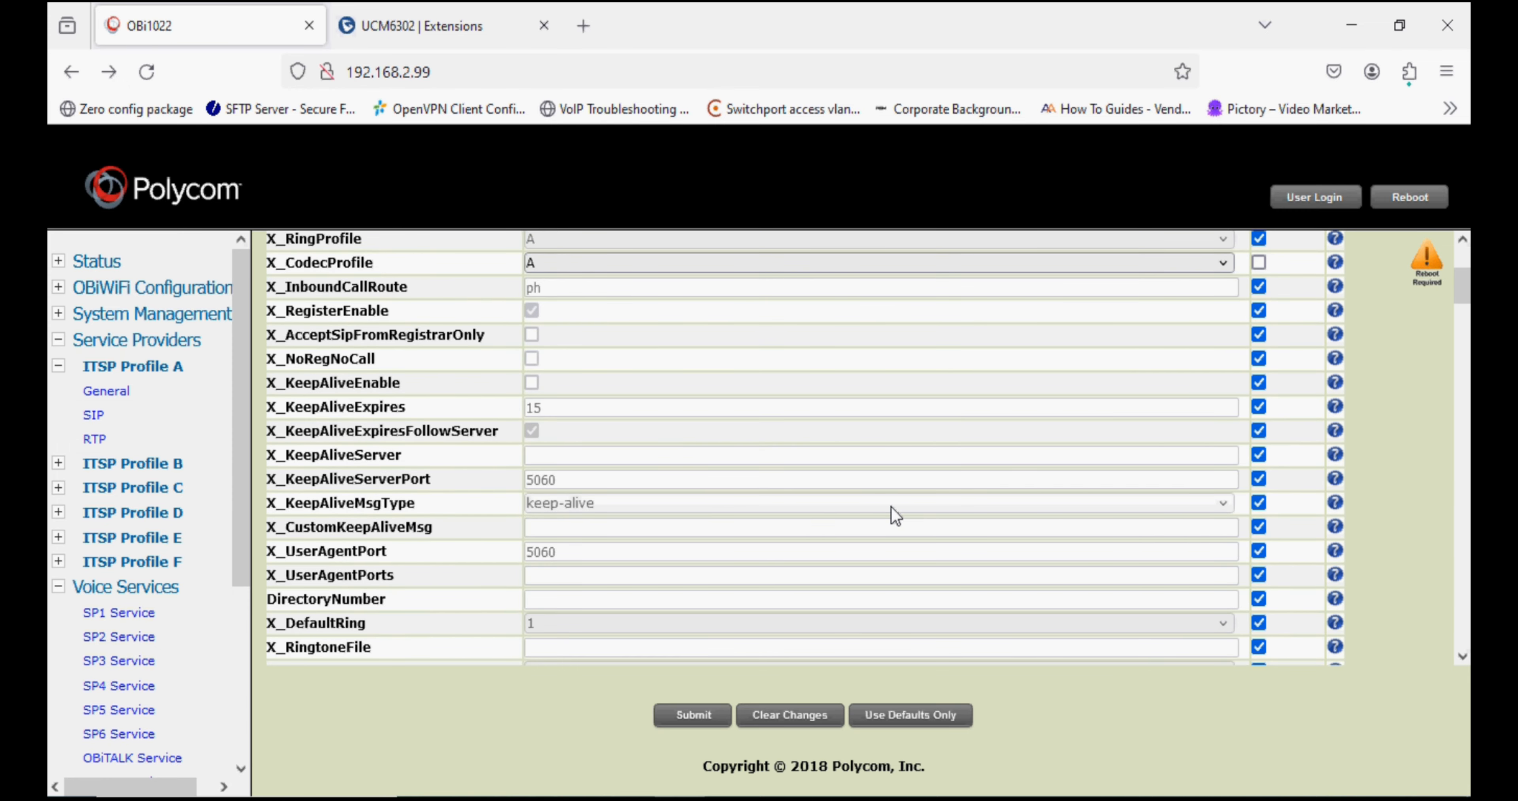
- In SP1's credentials, override the defaults for AuthUserName and AuthPassword, set the username to 901 and paste the extension's password
scroll(896, 515, down, 8)
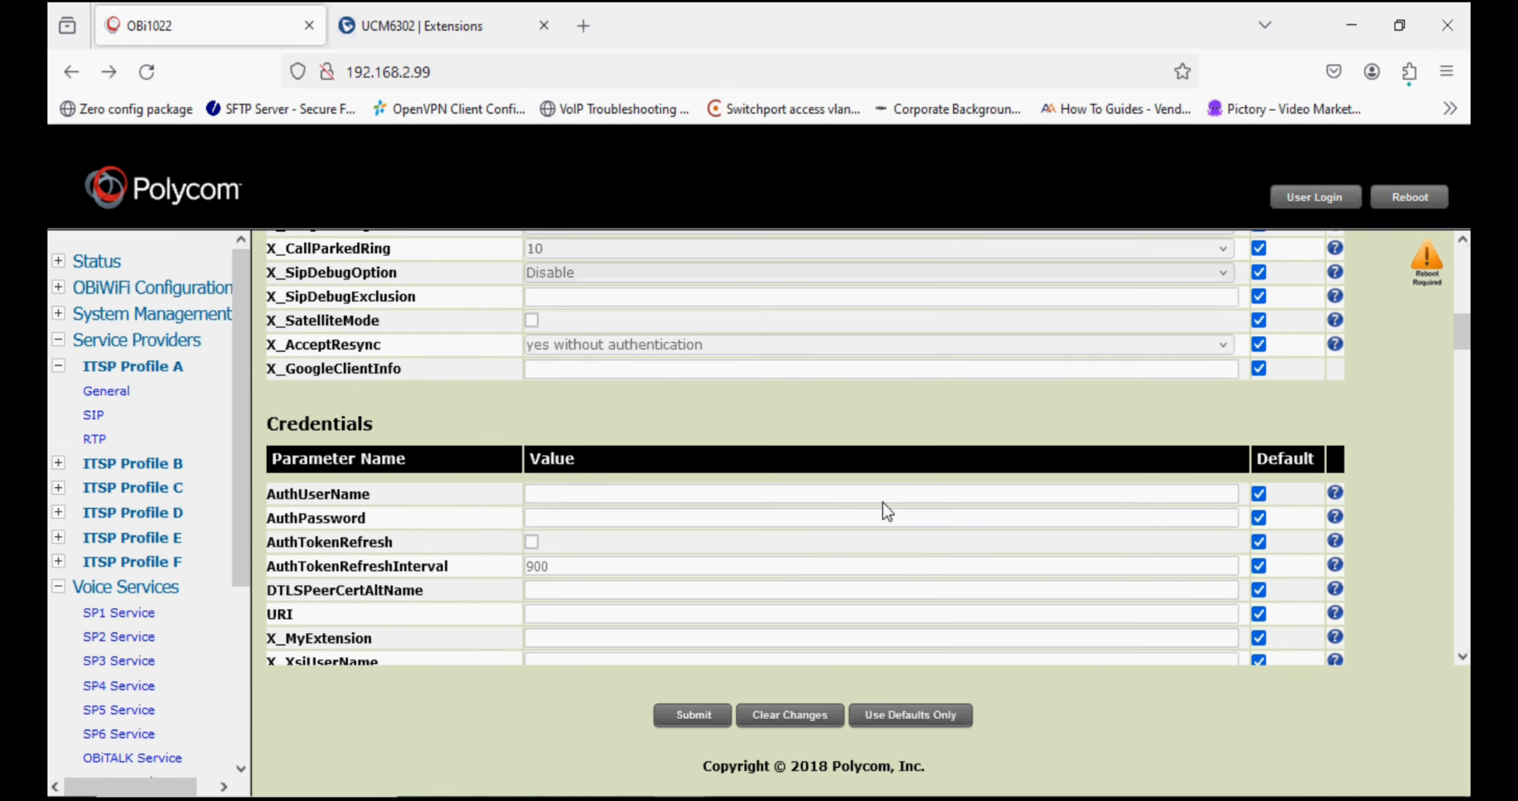
scroll(882, 502, down, 2)
click(1260, 399)
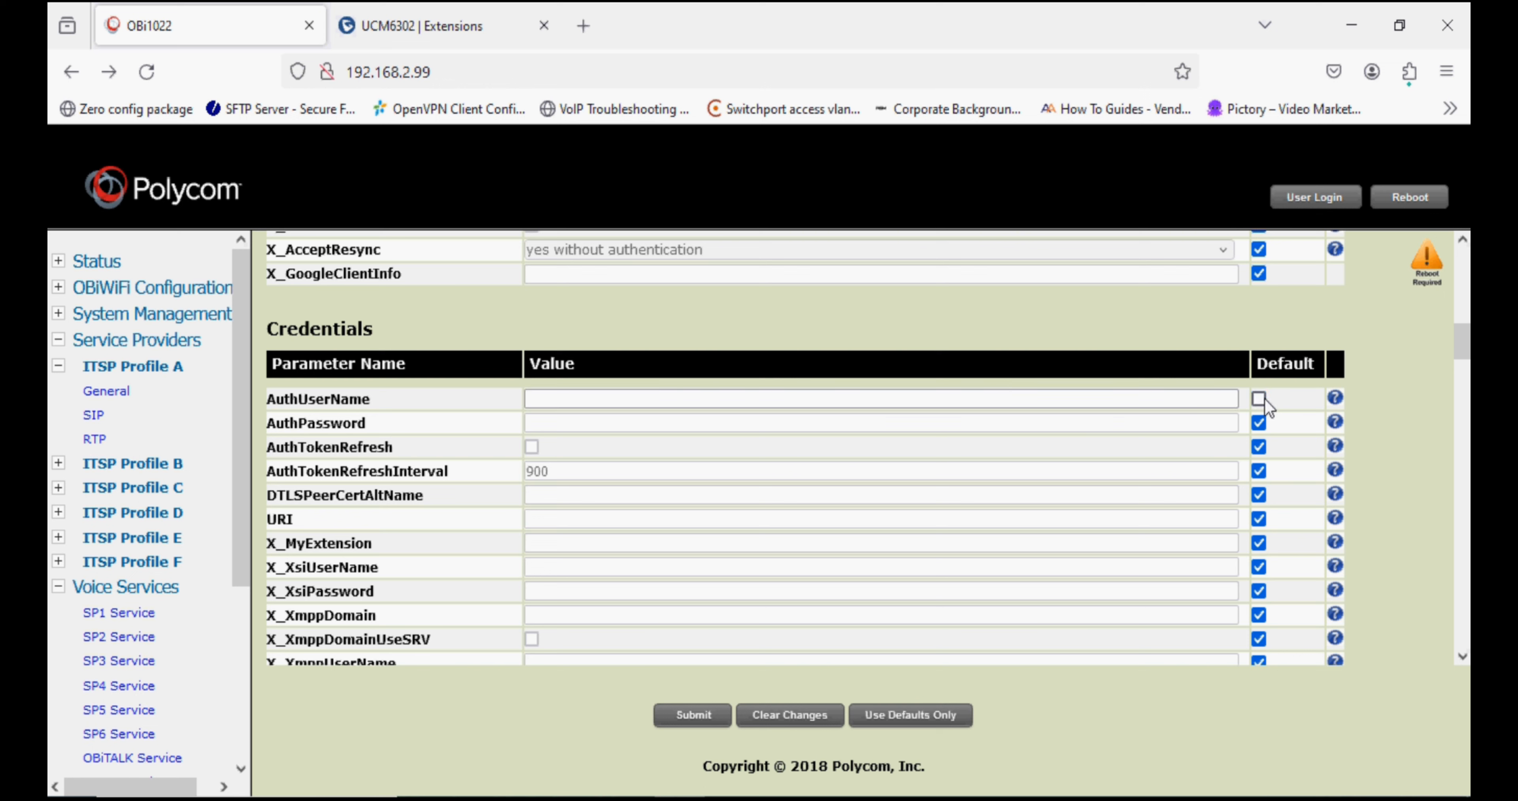
click(1260, 423)
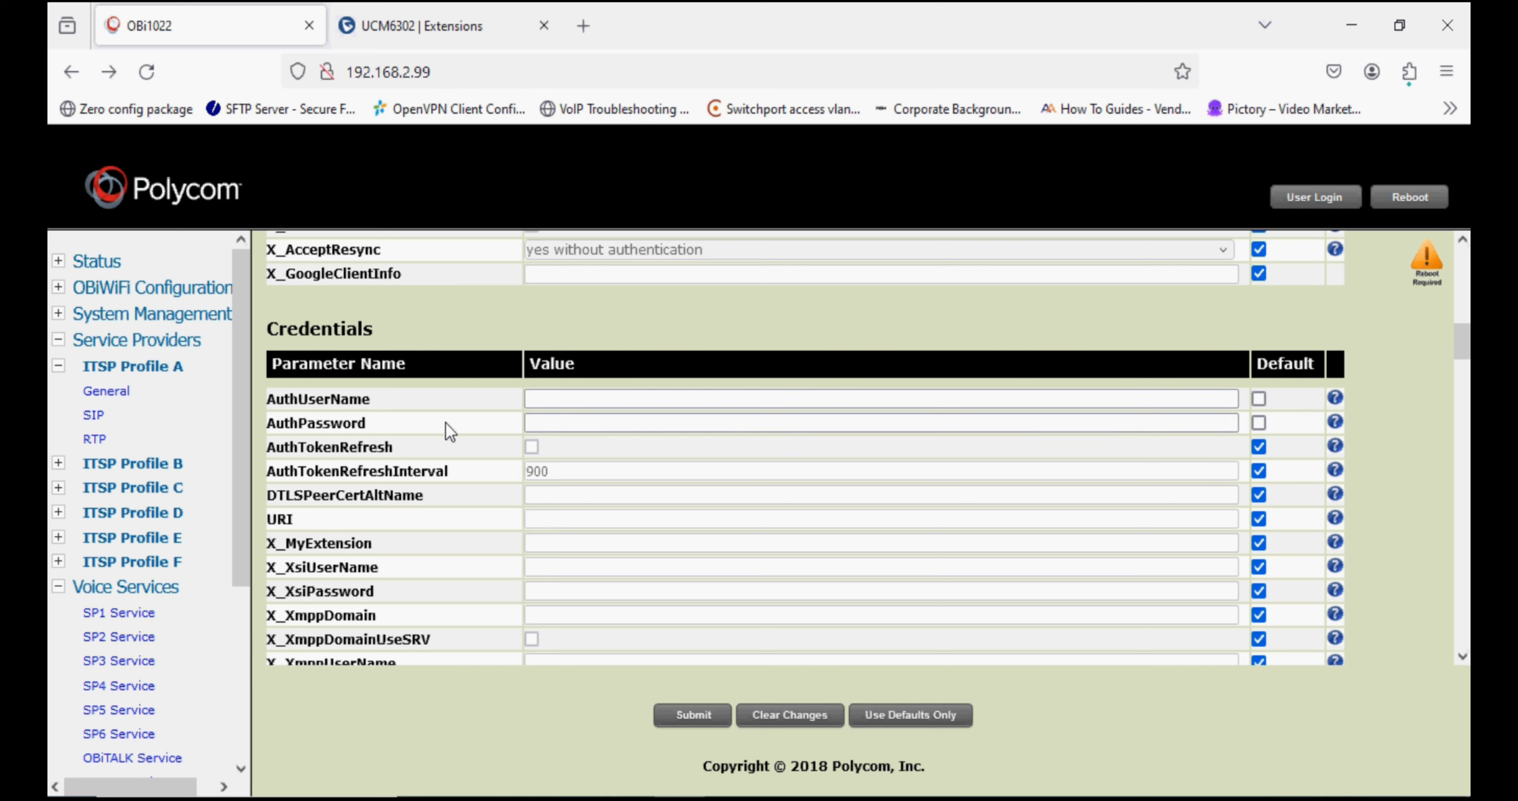
click(591, 398)
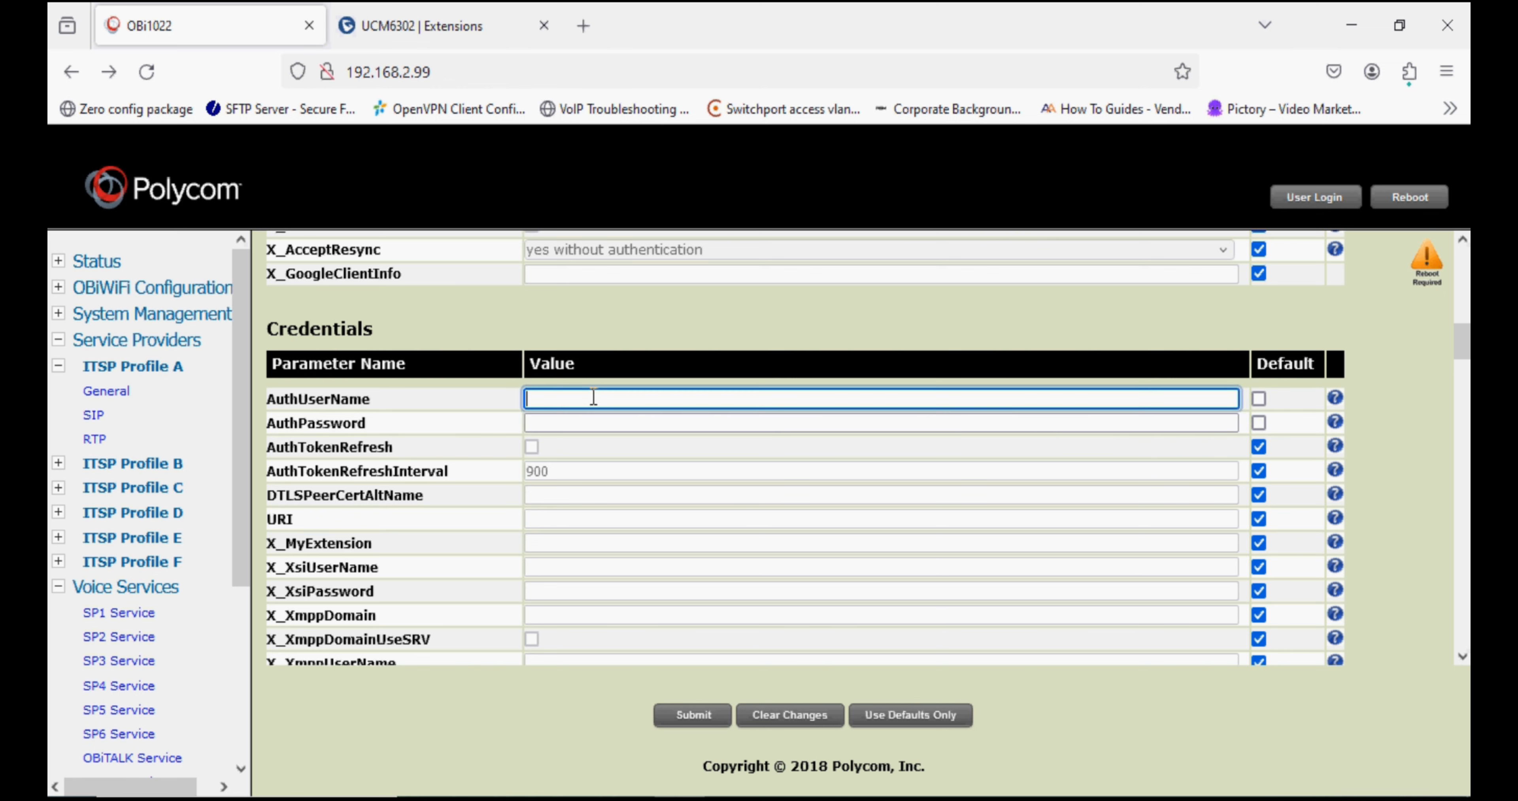
text(9001)
key(BackSpace)
key(BackSpace)
text(1)
key(Tab)
click(578, 422)
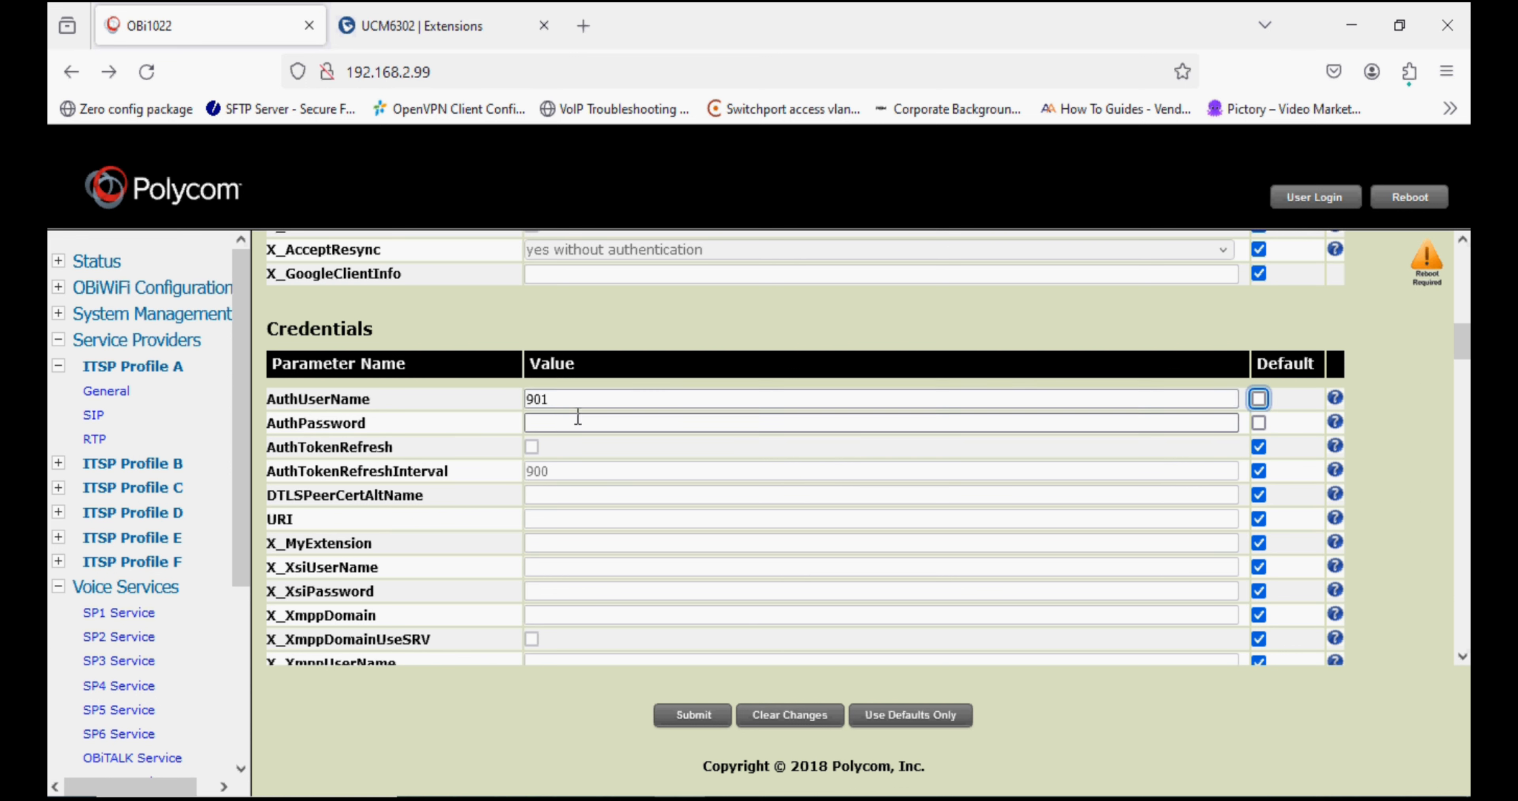
key(ctrl+v)
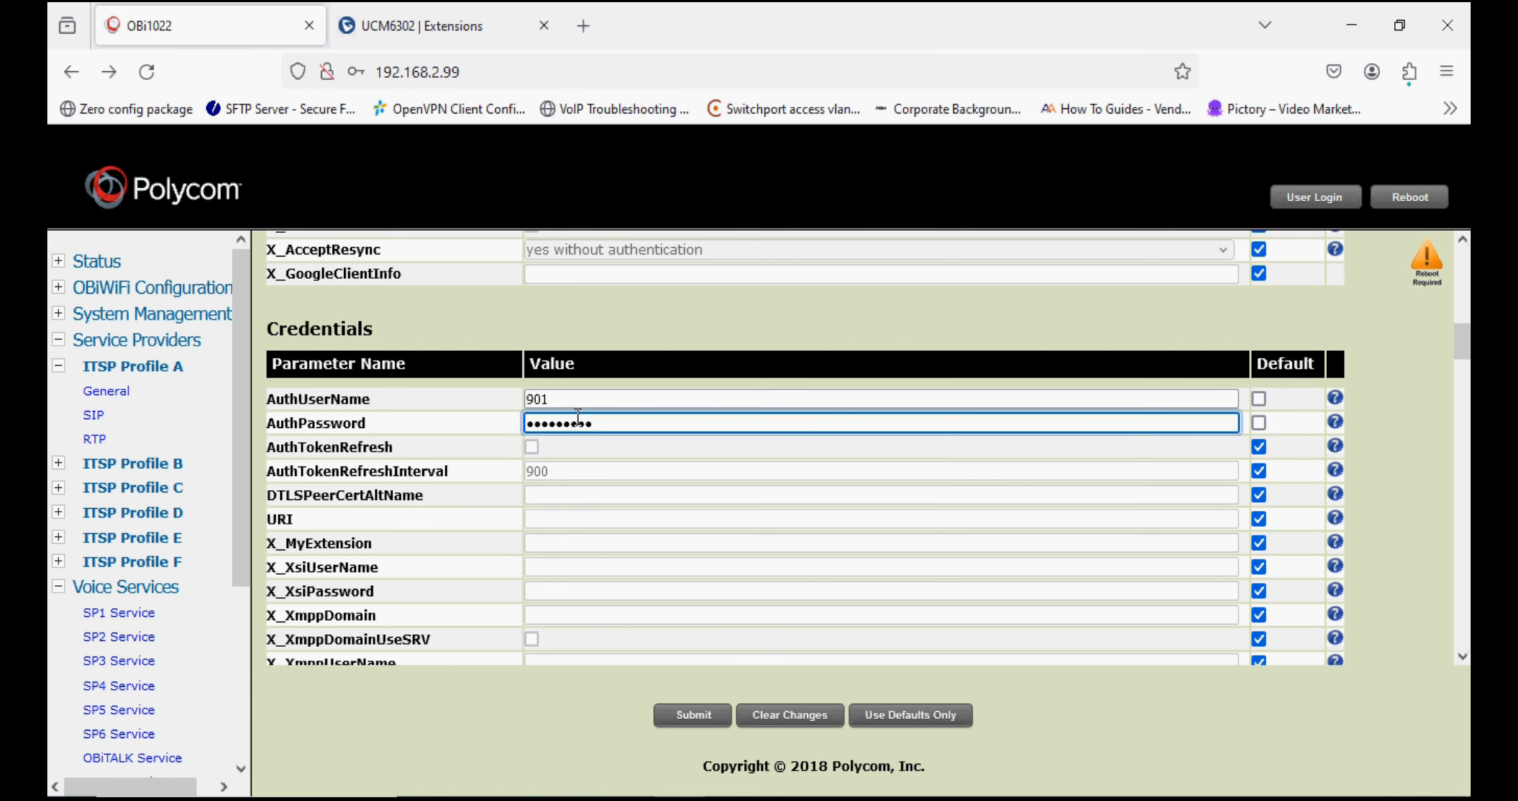
- Reveal and copy extension 901's SIP/IAX password on the UCM6302, and replace SP1's AuthPassword on the OBi1022 with it
click(457, 25)
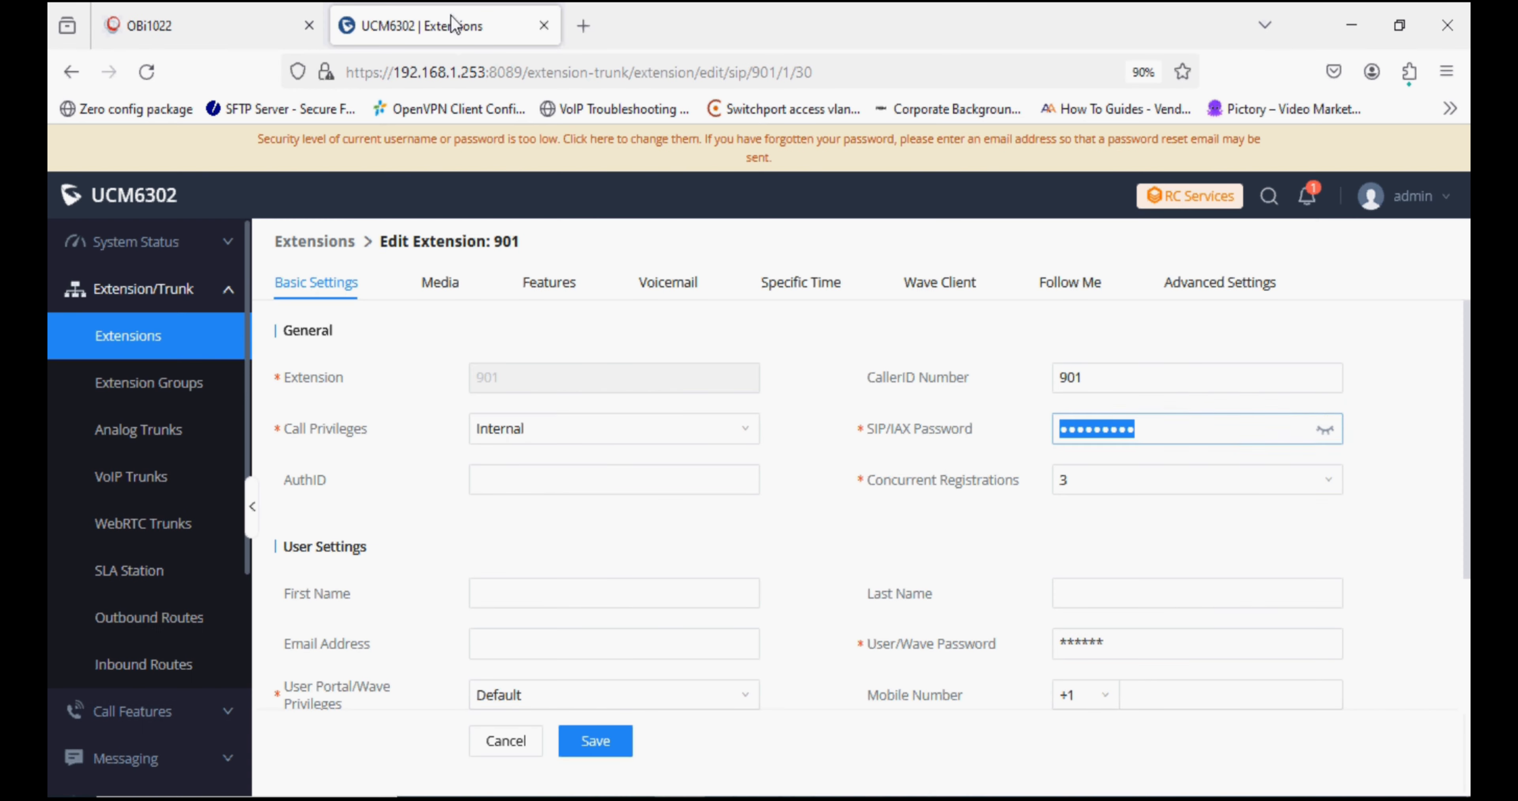
click(1333, 429)
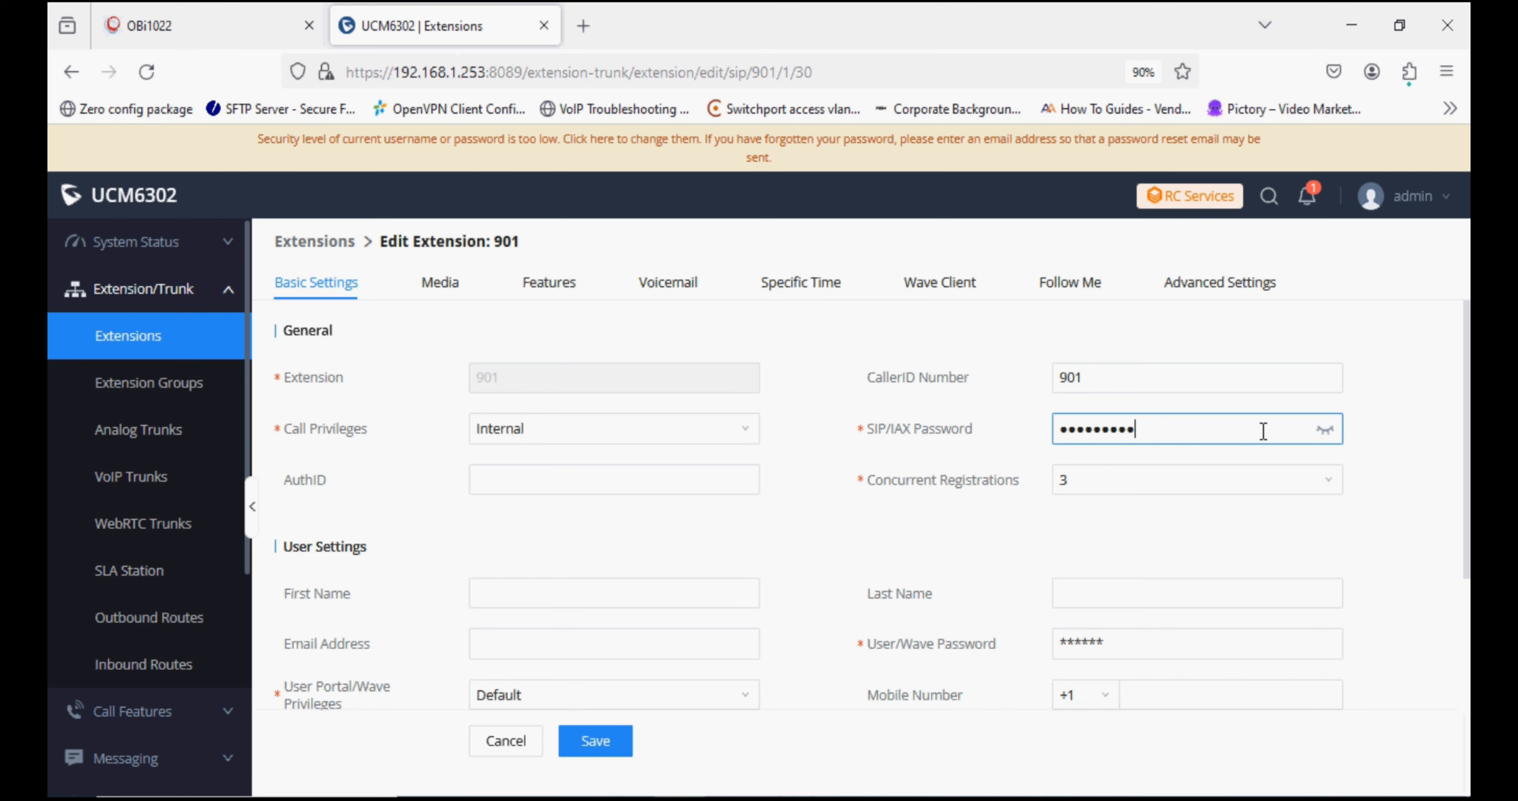
click(1327, 429)
drag(1134, 429, 923, 436)
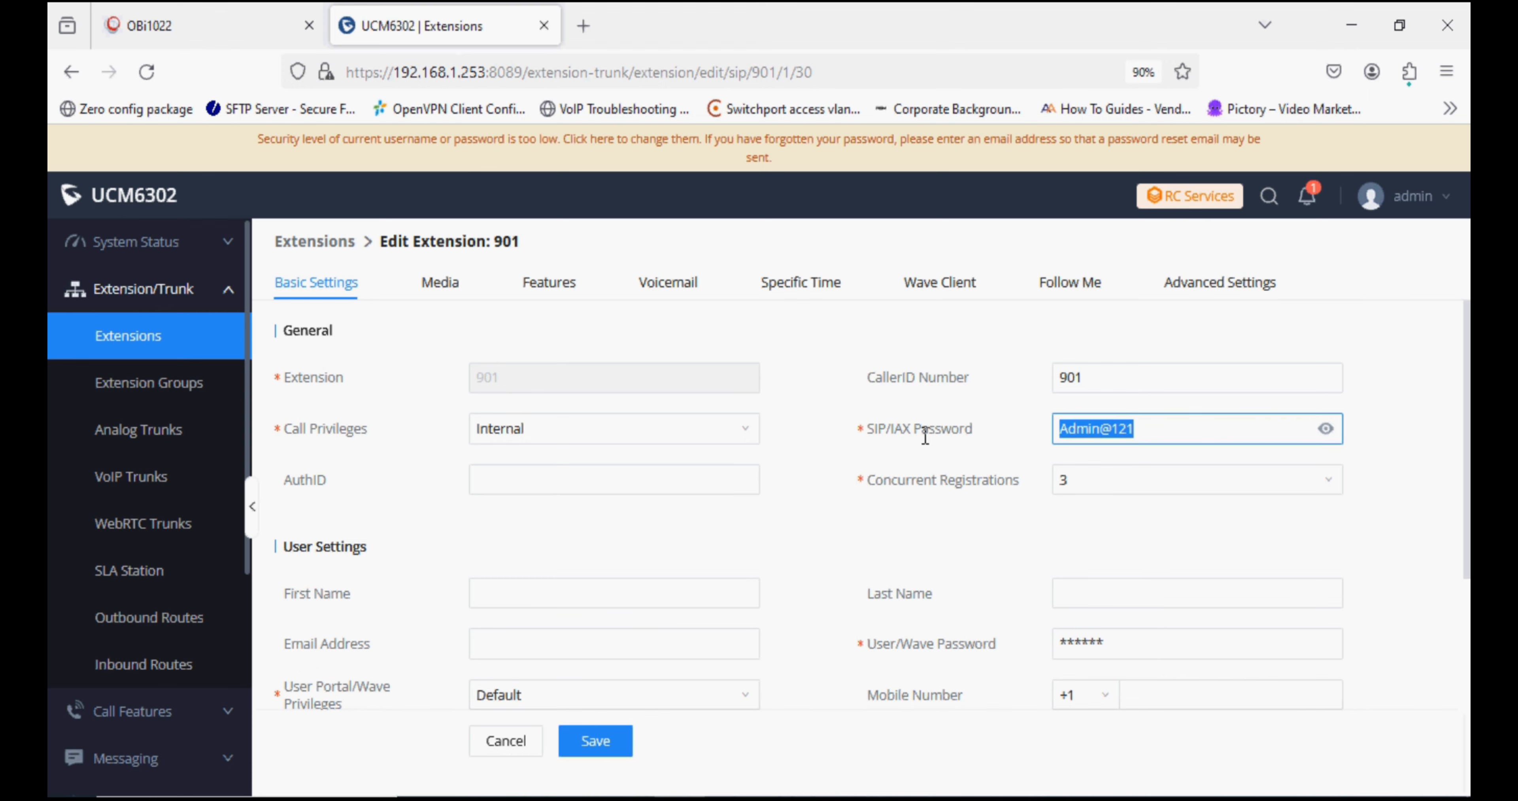
click(283, 26)
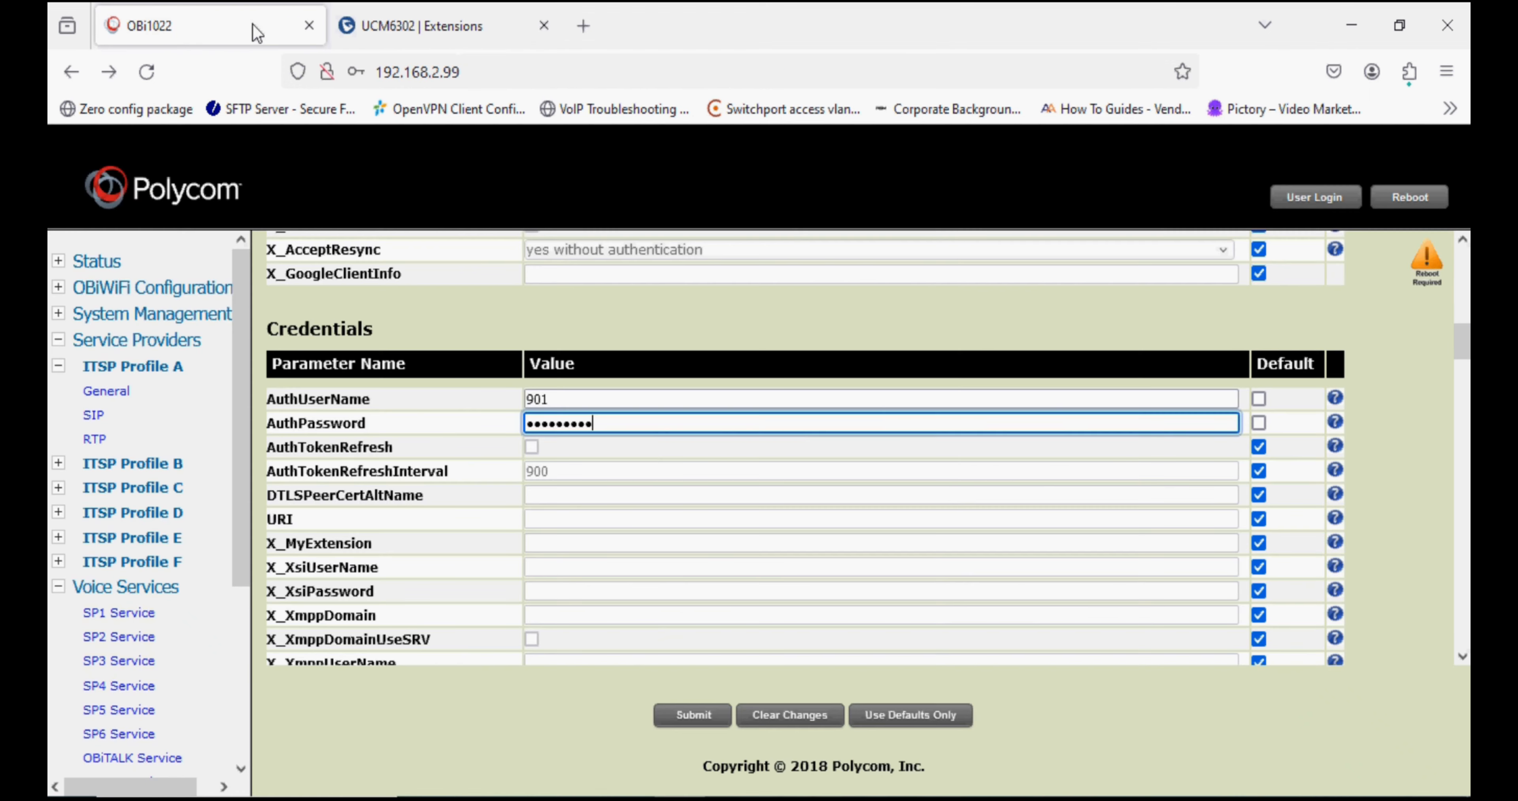
double_click(635, 426)
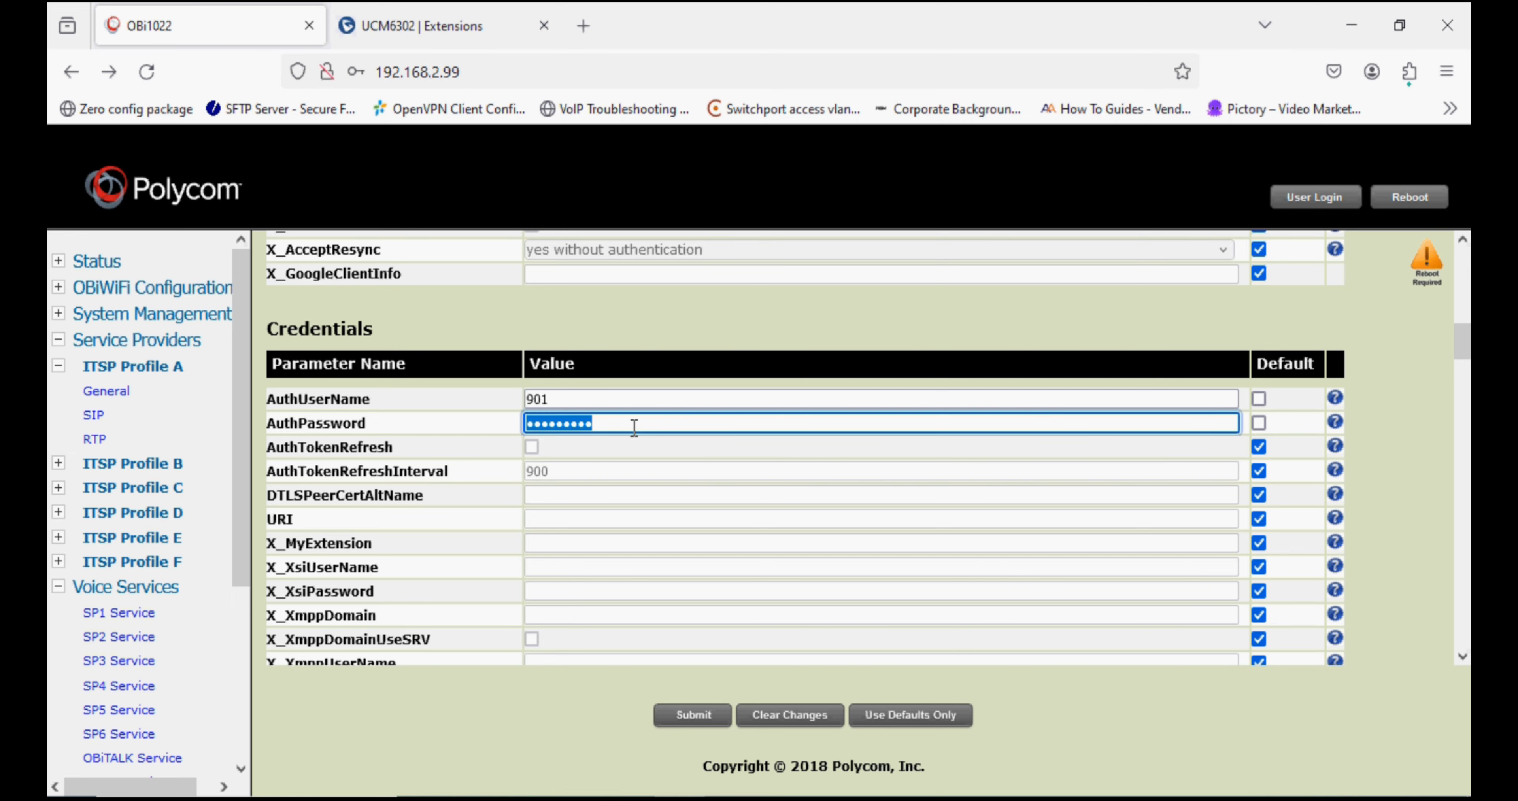
key(ctrl+v)
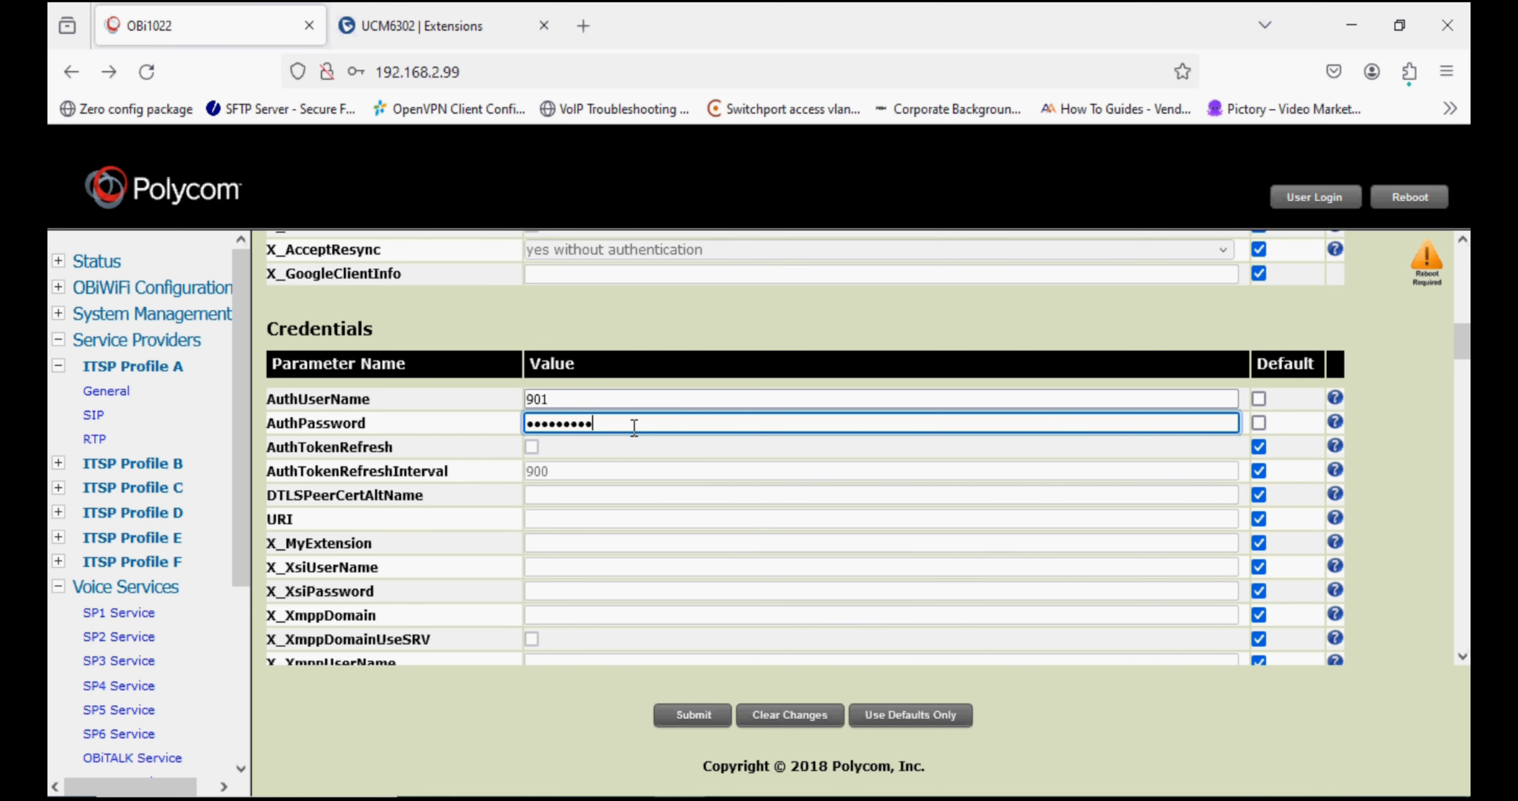
- Submit the SP1 service changes and reboot the OBi1022 phone
click(691, 716)
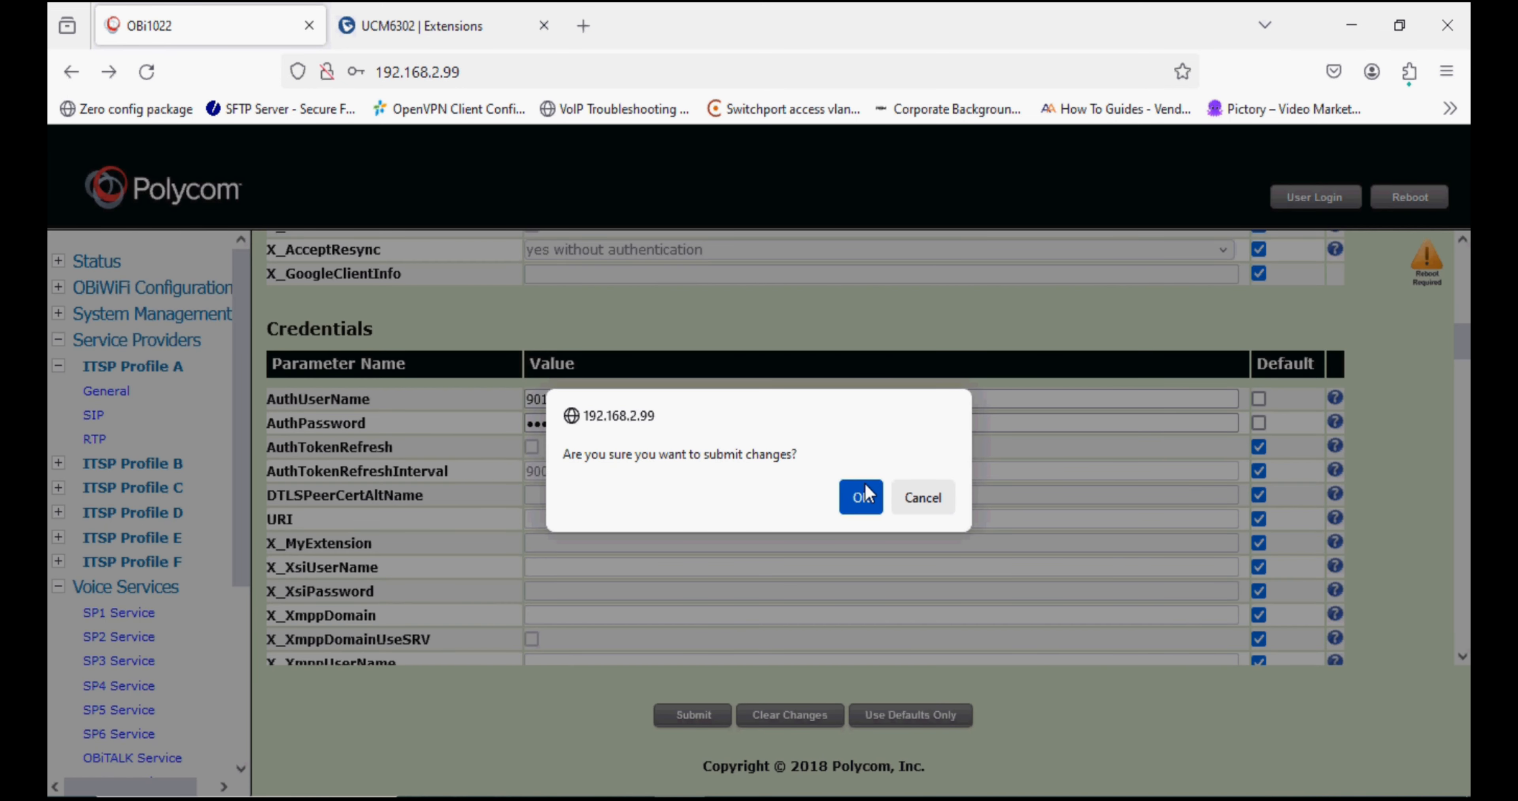
click(861, 496)
click(648, 347)
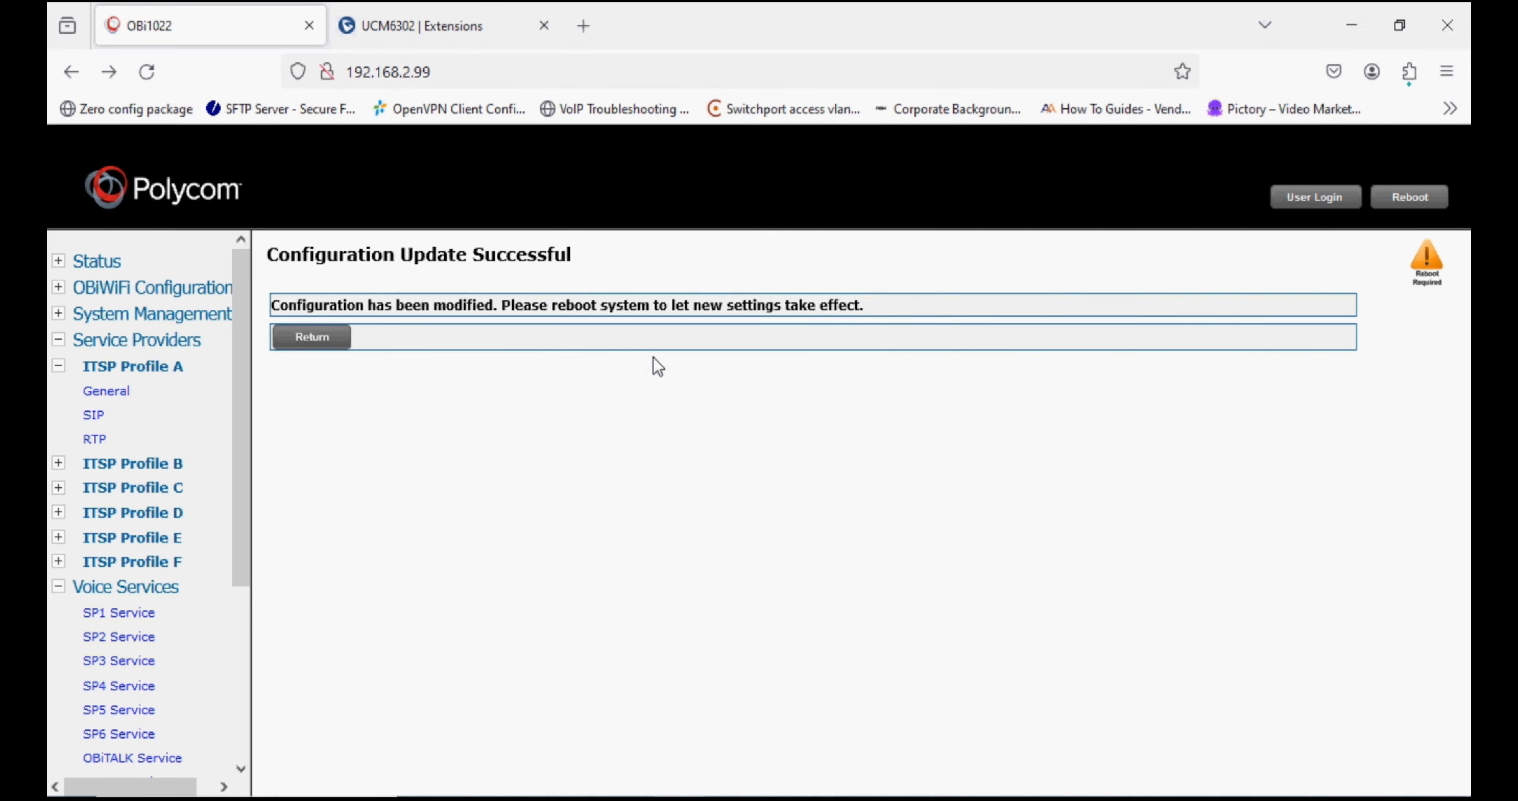
click(1404, 214)
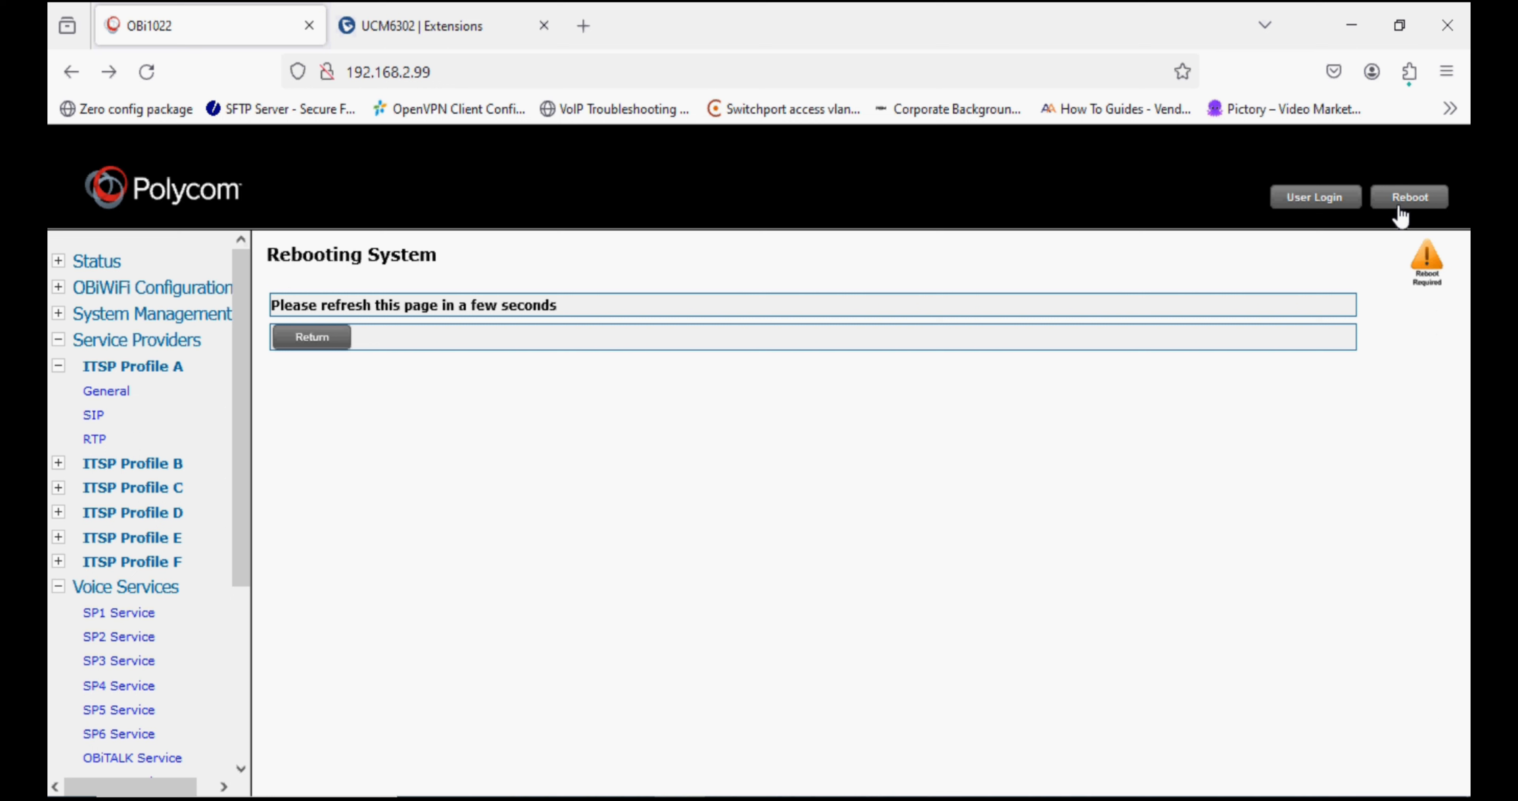
- Check extension 901's registration in the UCM6302 extension list and the SP1 service status in the OBi1022's System Status
click(443, 33)
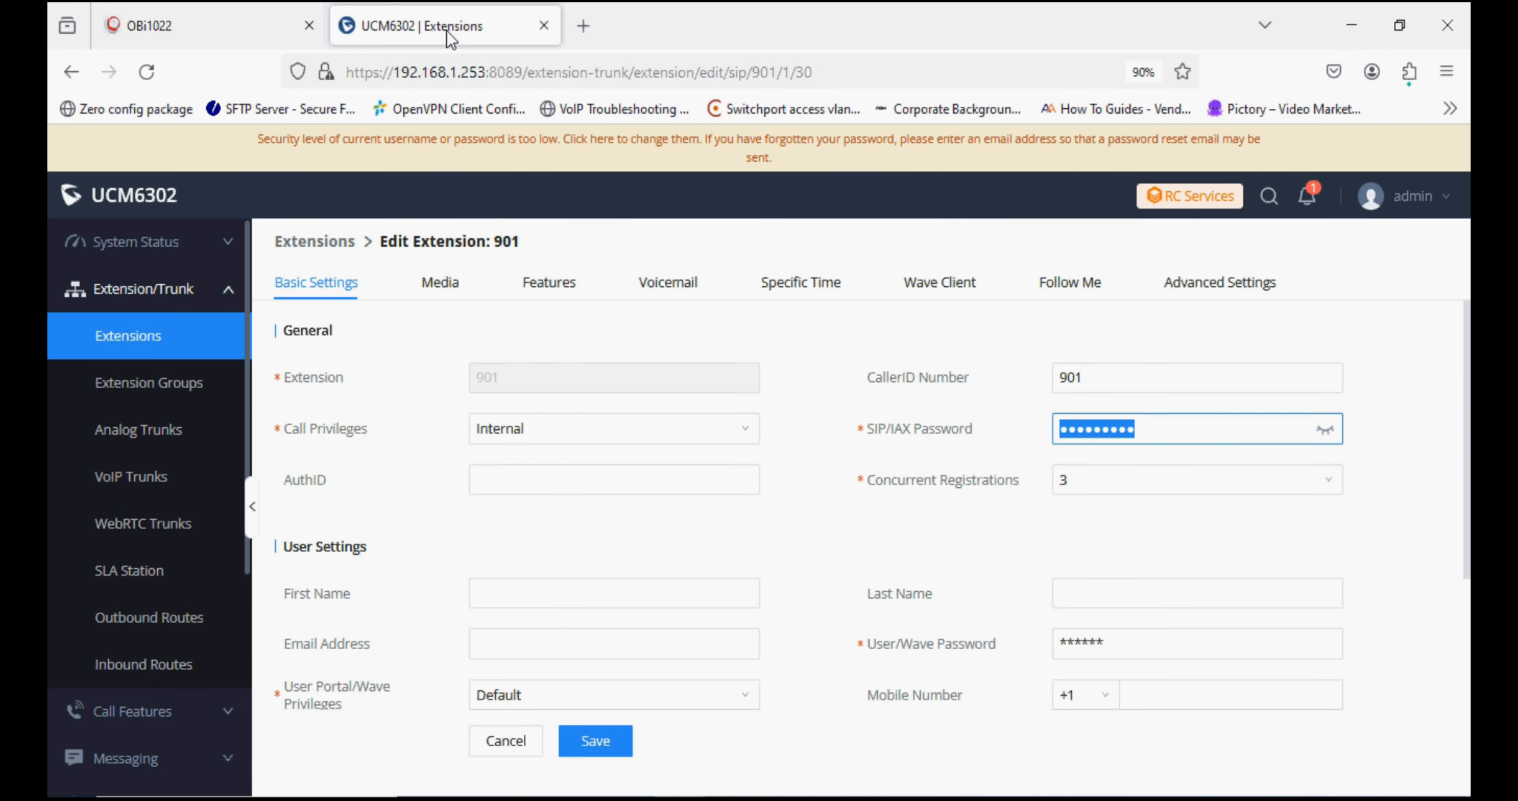
click(152, 337)
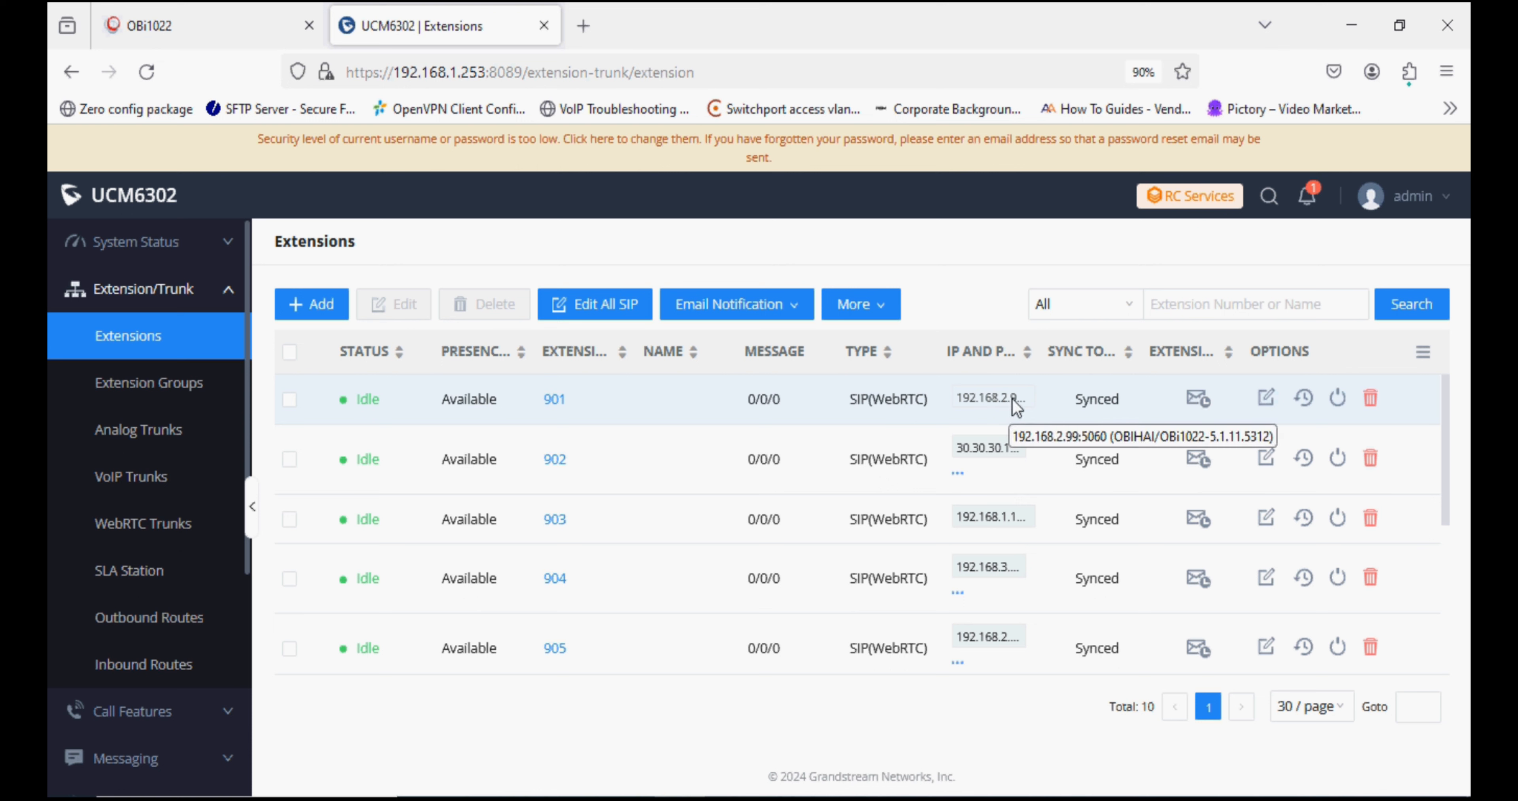
click(177, 26)
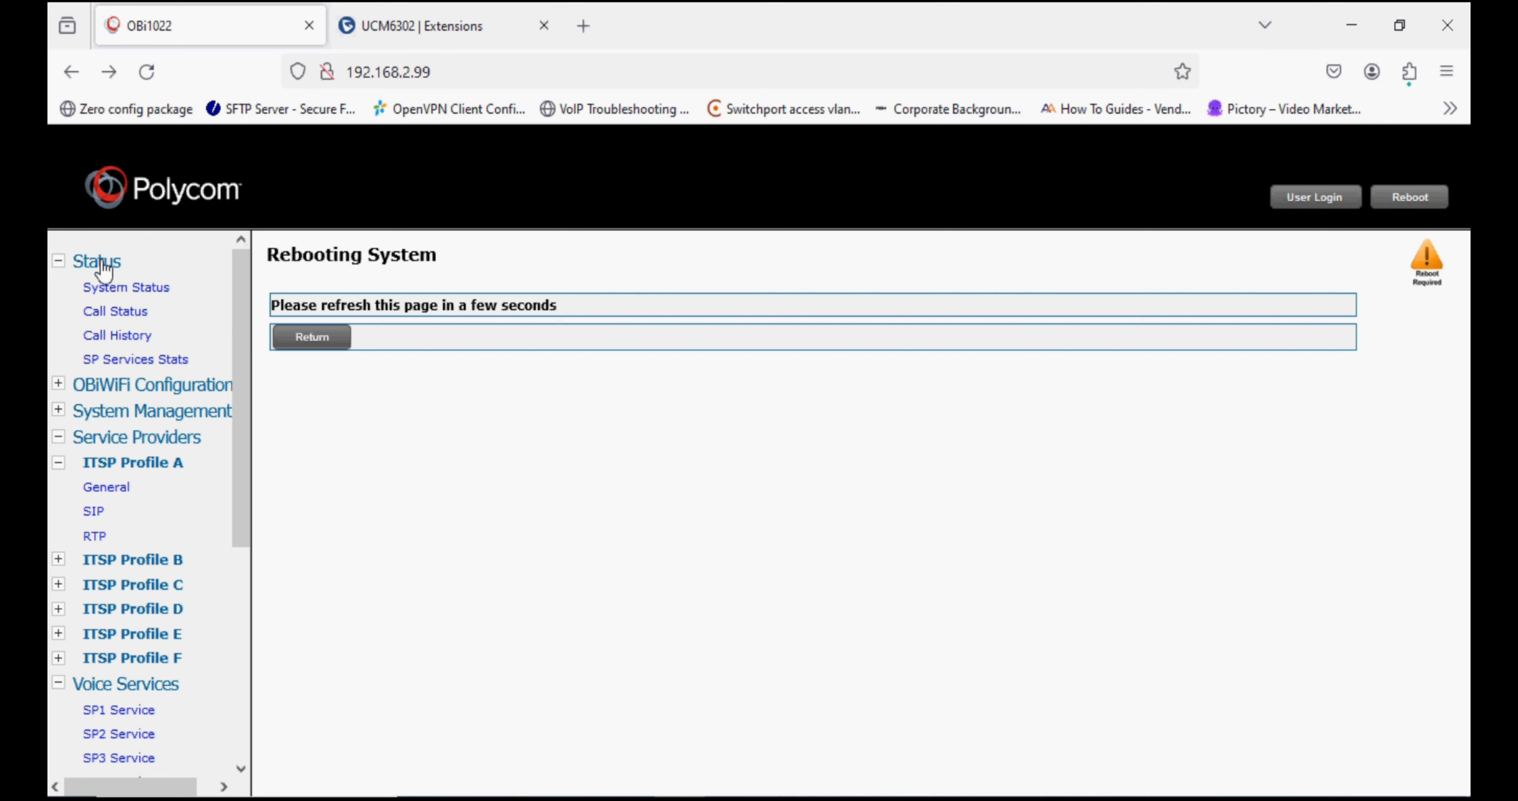
click(125, 290)
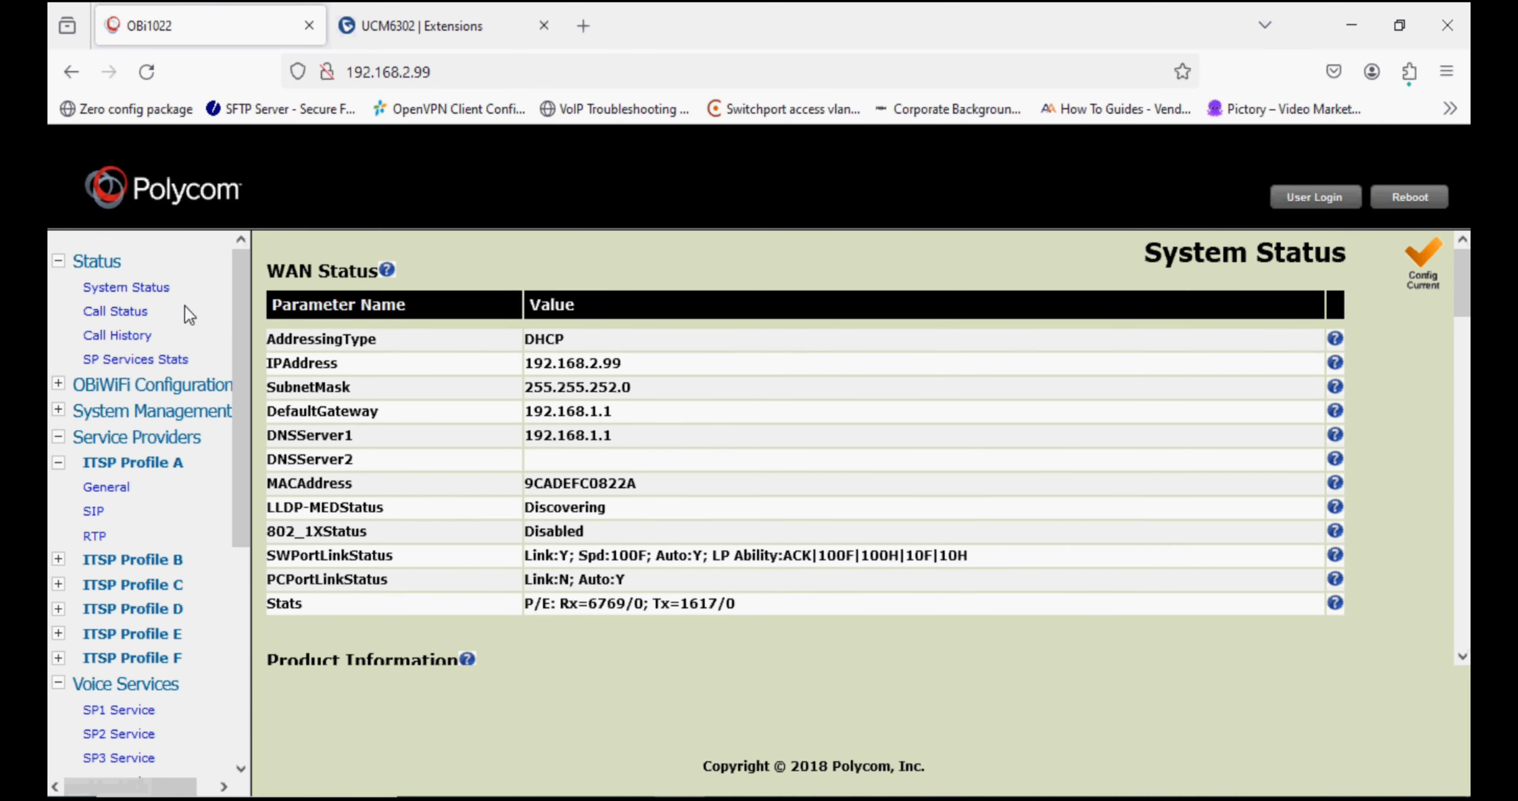
scroll(497, 466, down, 6)
scroll(497, 464, down, 7)
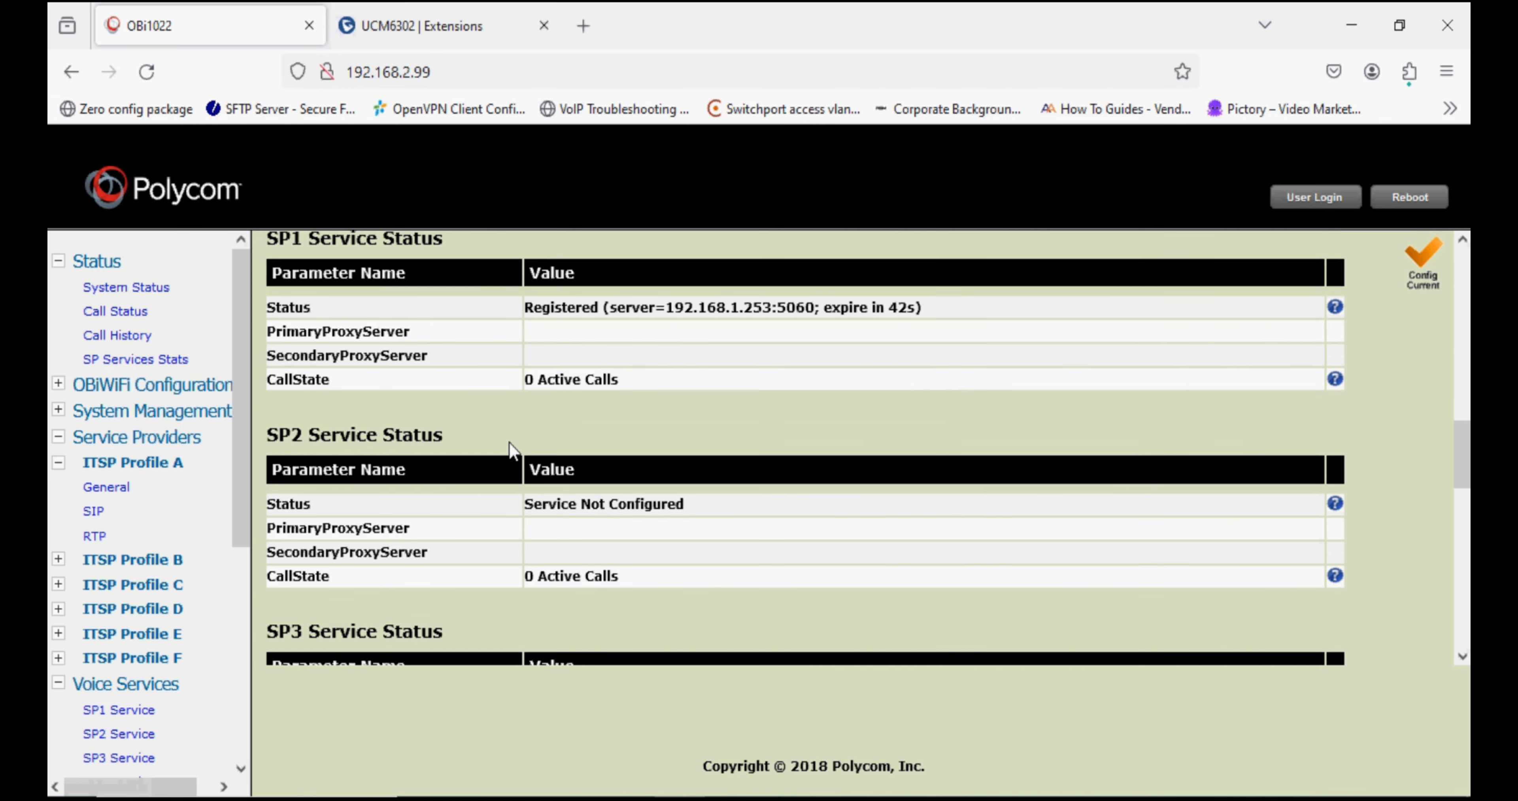
double_click(632, 307)
triple_click(631, 307)
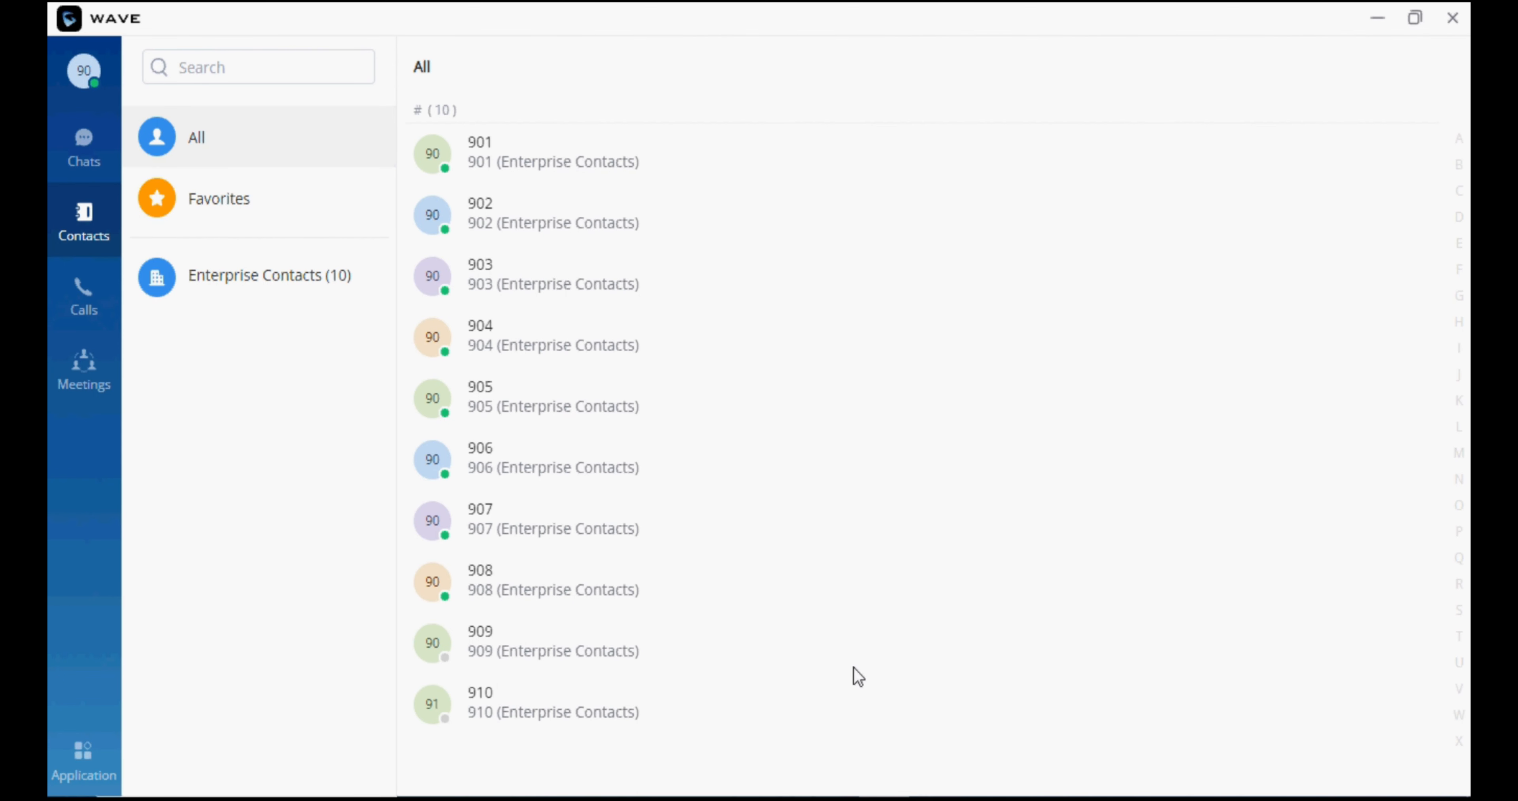
- Switch to Wave and place a voice call to contact 901
mouse_move(530, 162)
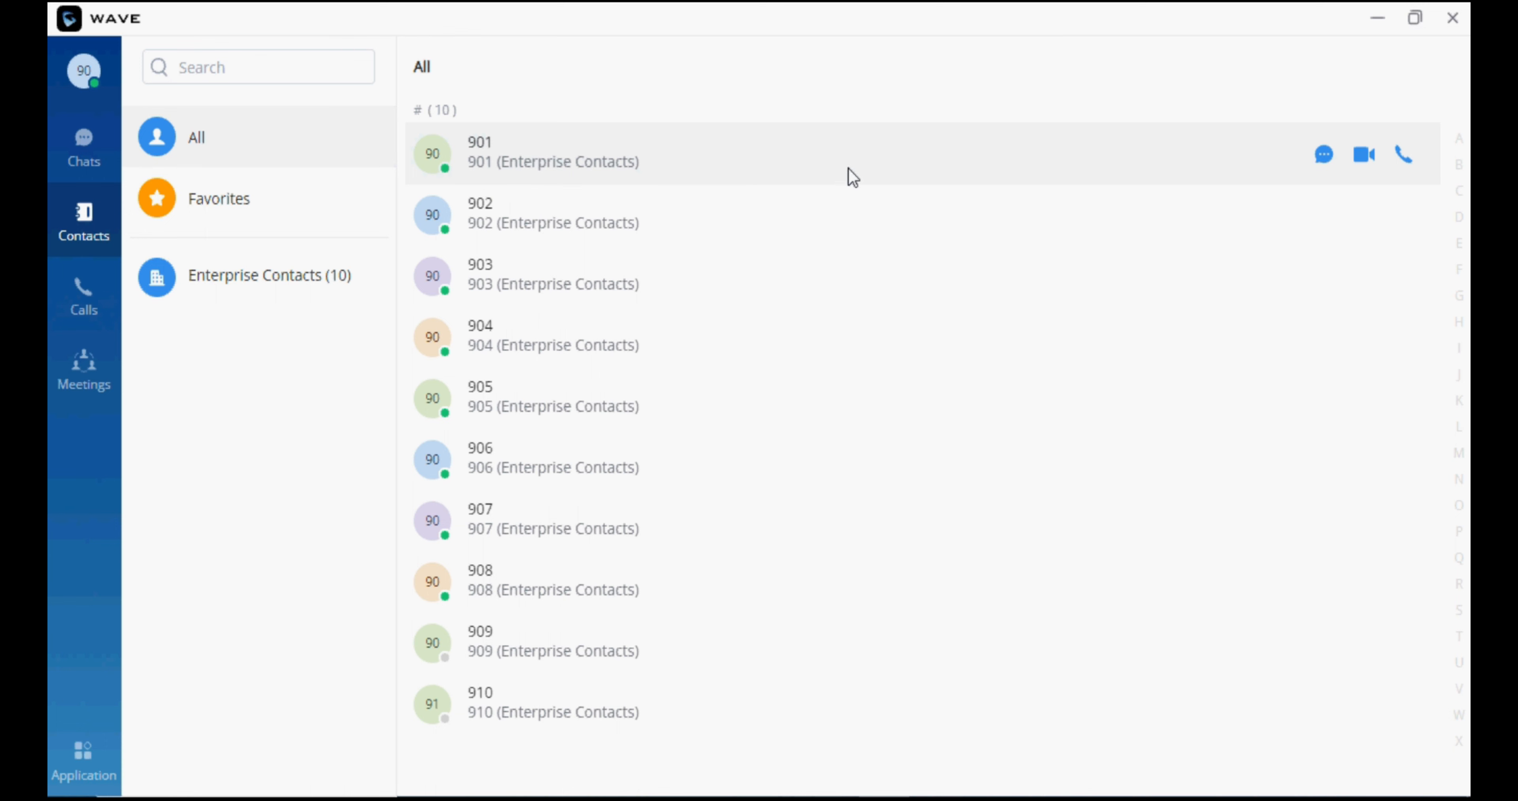
click(1406, 160)
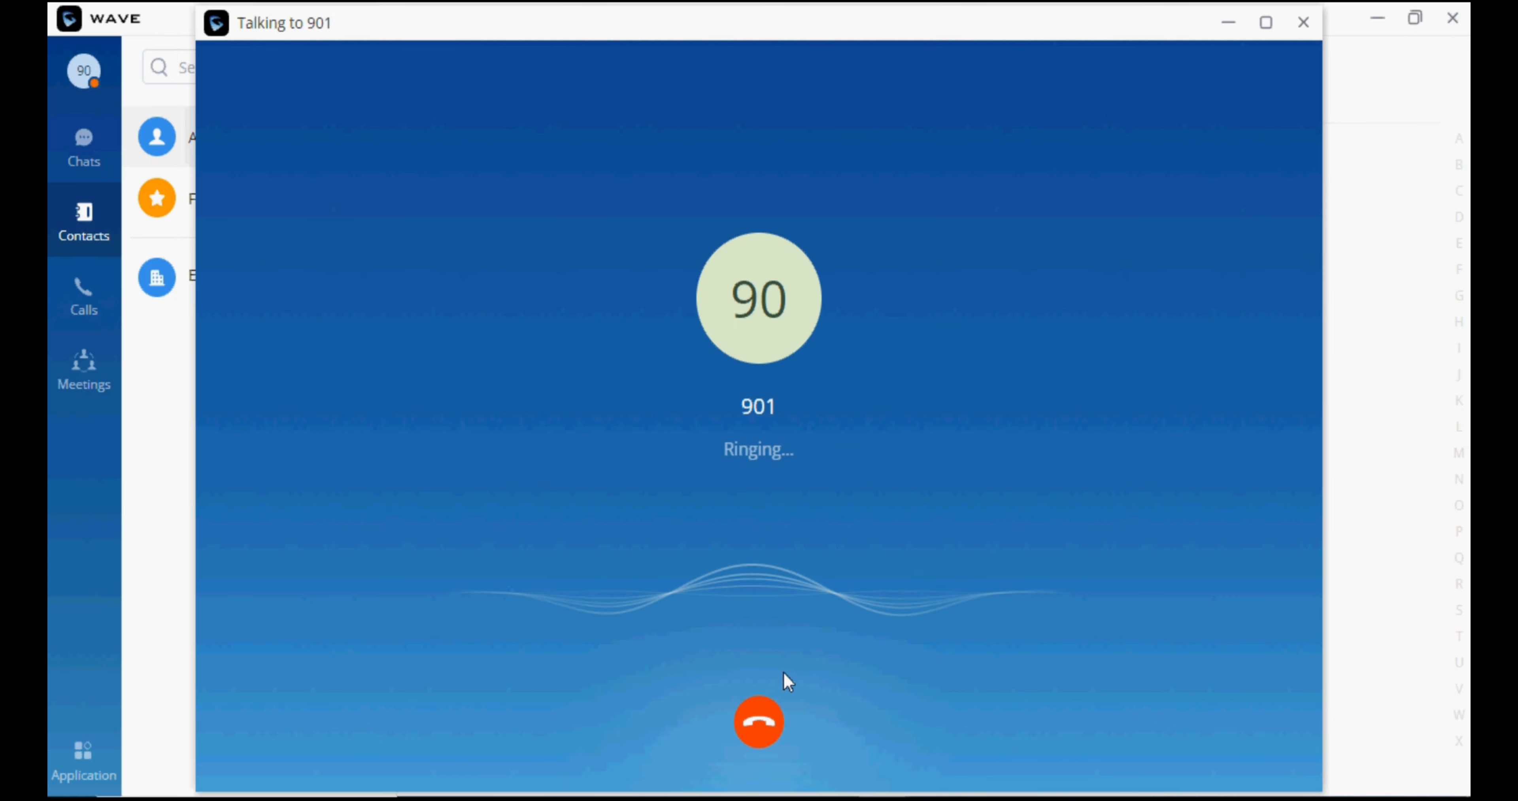
- Check the call to 901 in the UCM6302's extension list and Active Calls page, and end it from Wave
click(580, 795)
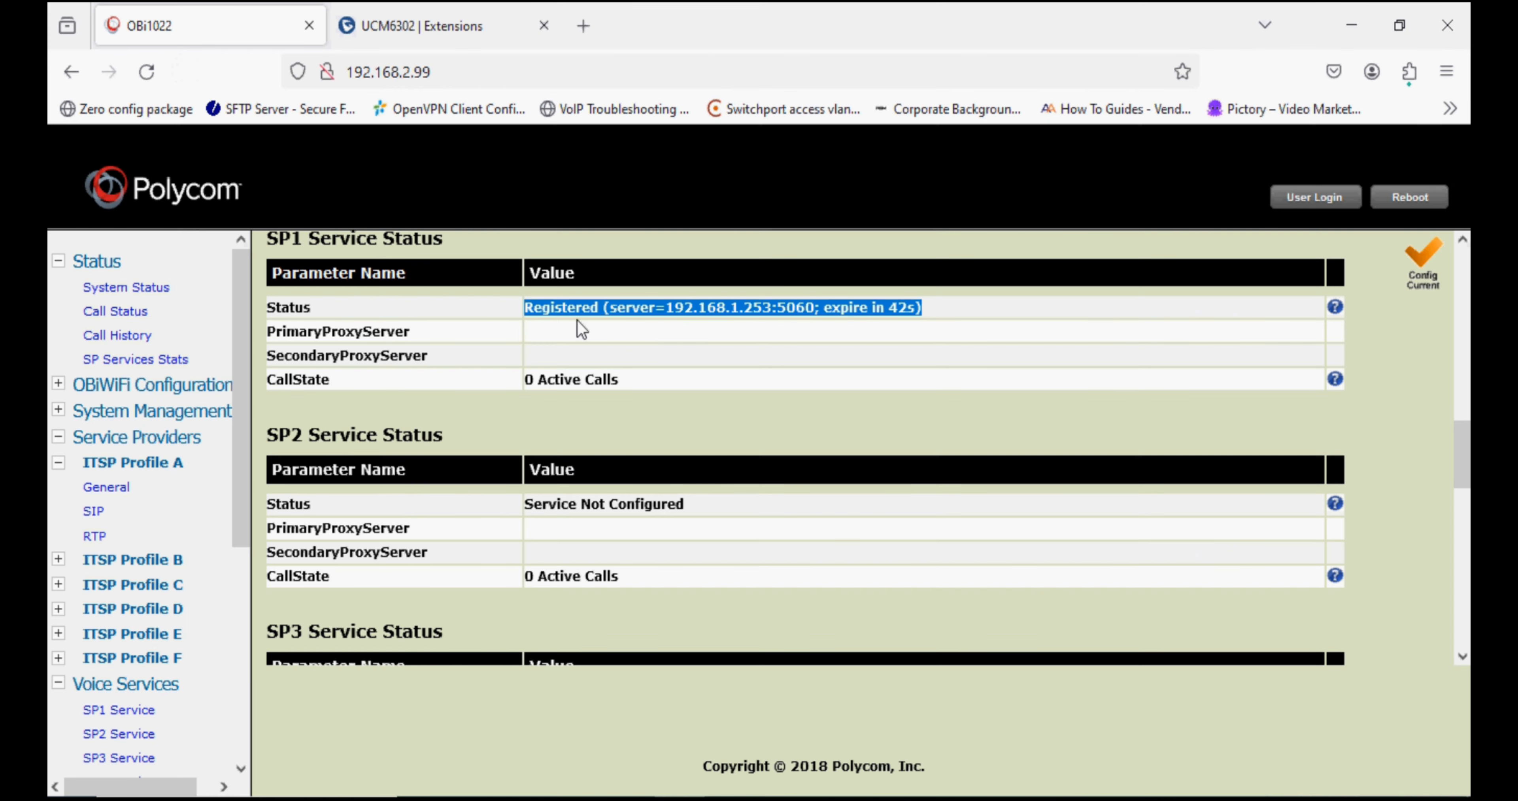
click(454, 27)
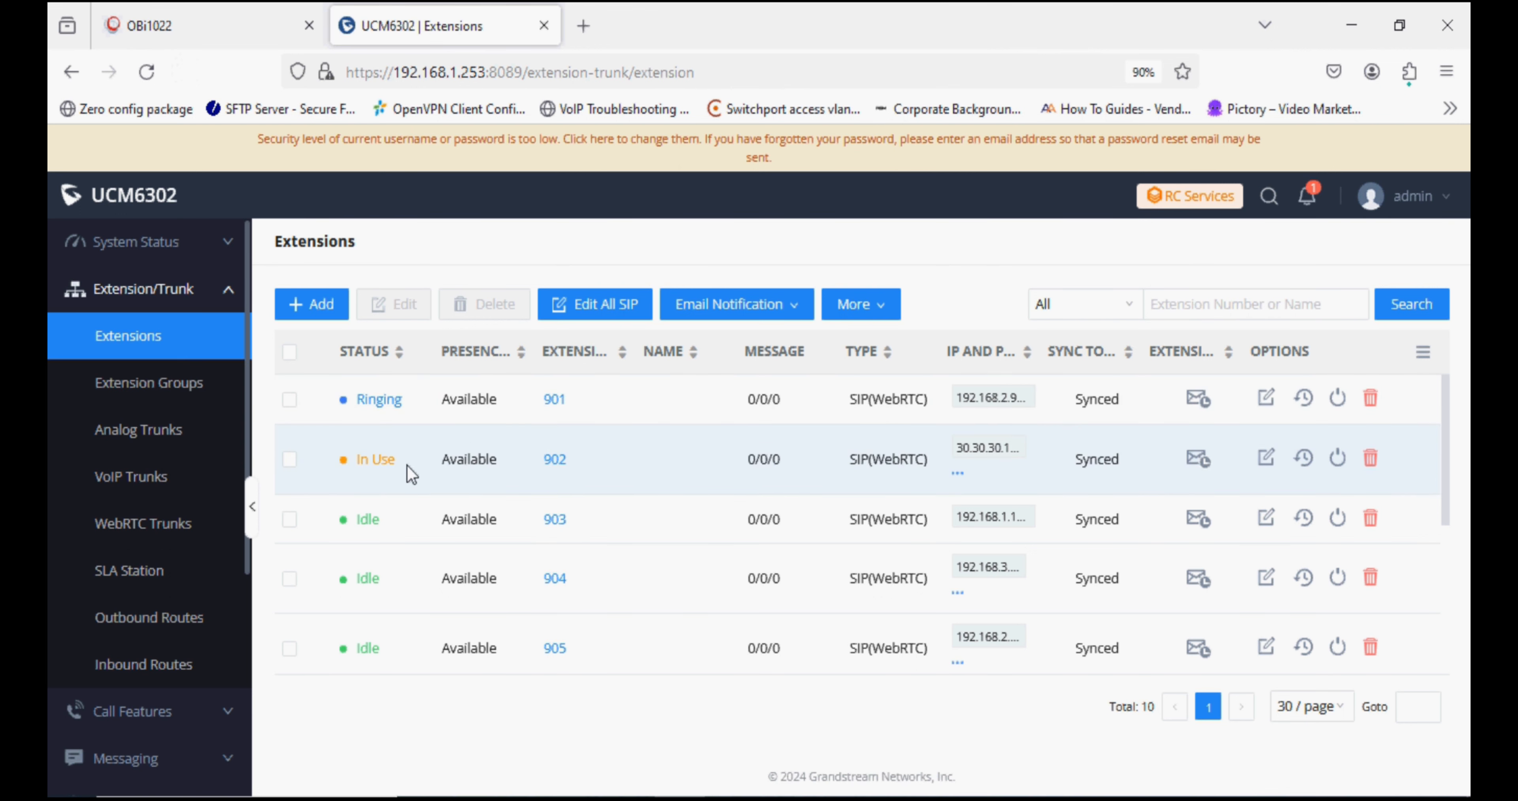
double_click(384, 460)
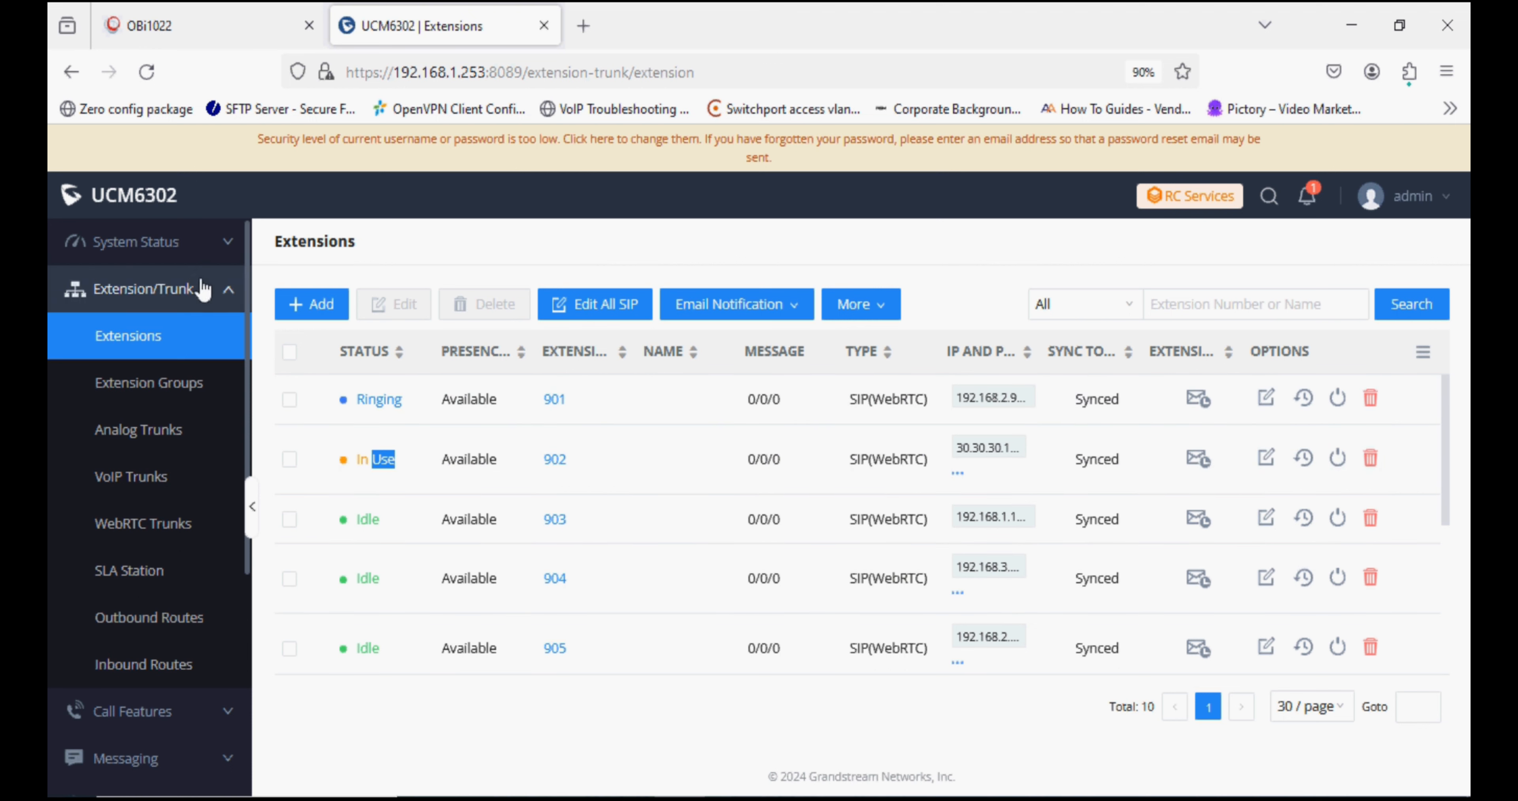
click(195, 244)
click(149, 383)
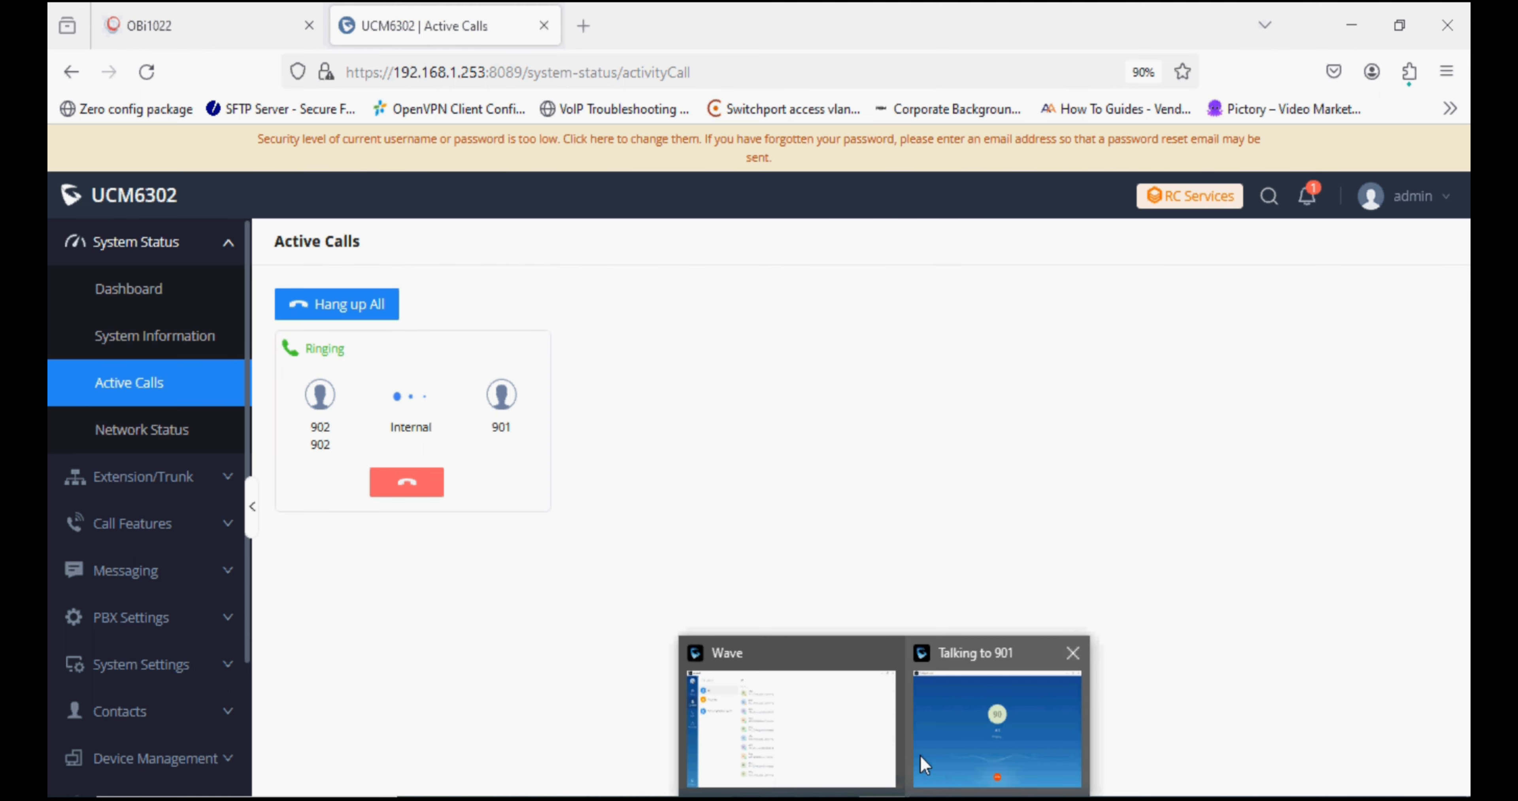
click(921, 758)
click(759, 722)
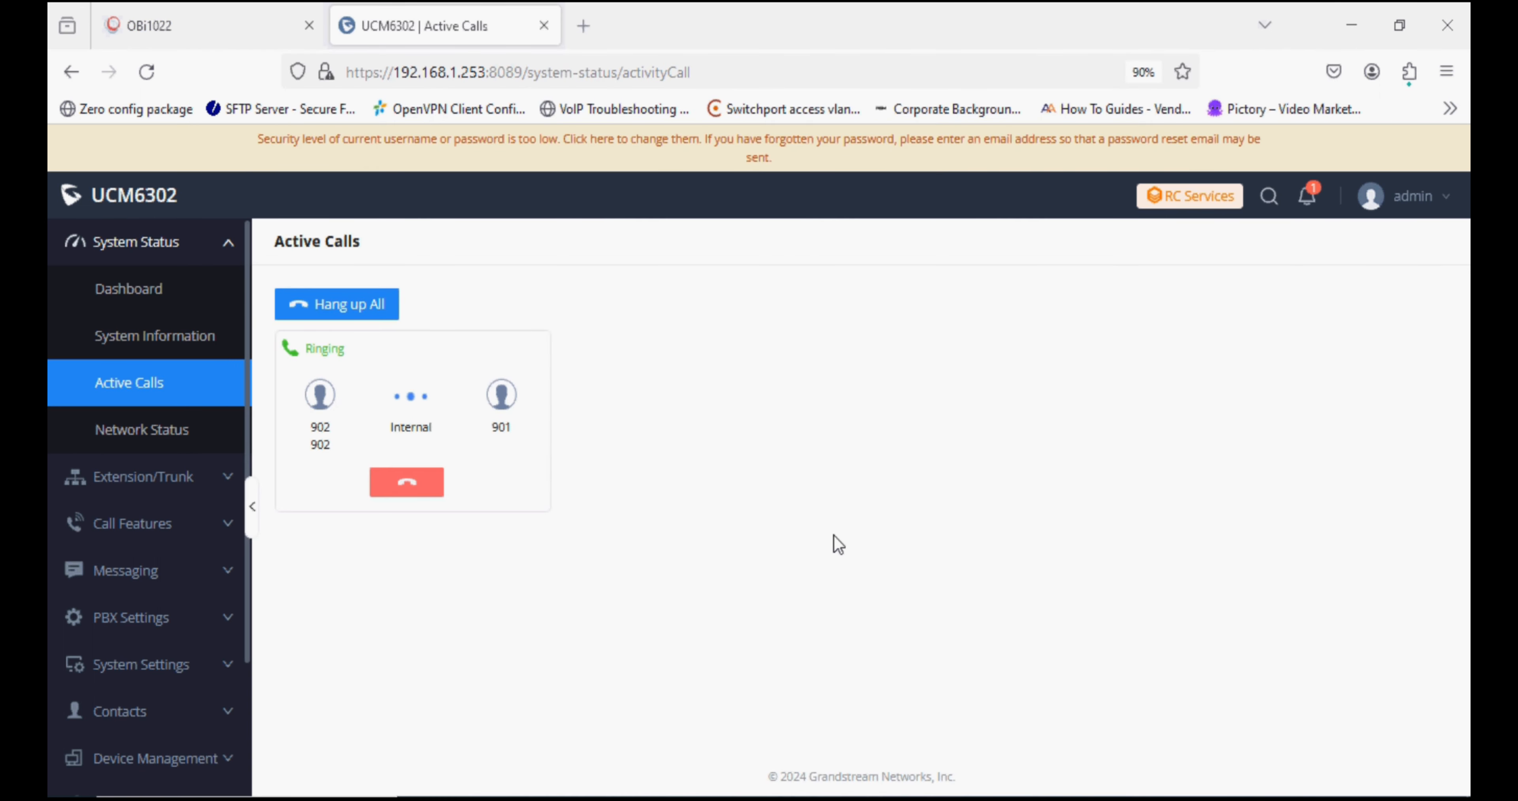
- Return to the OBi1022 and review ITSP Profile A's General settings and its SIP proxy server, port and transport
click(198, 39)
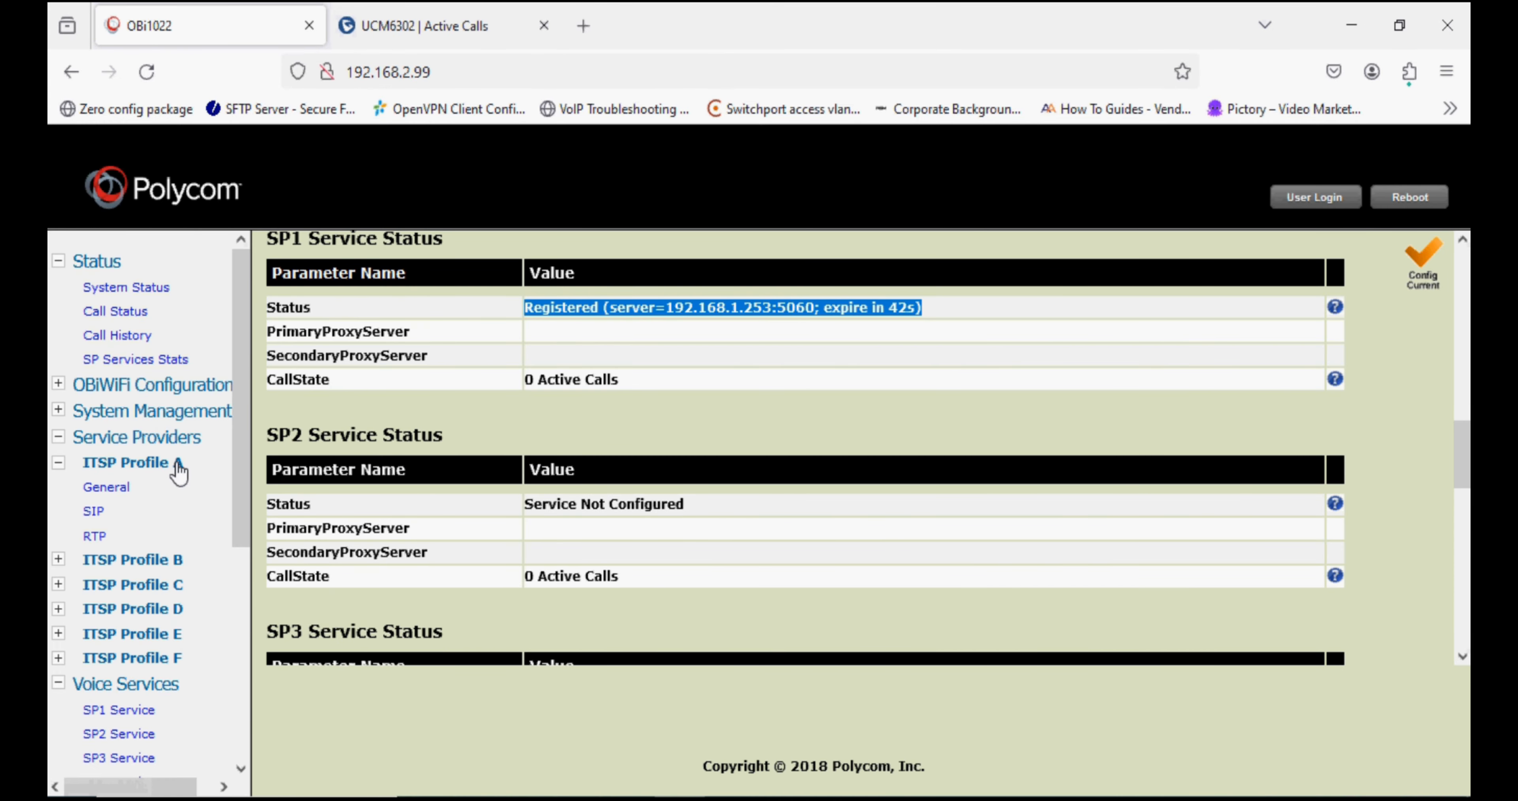
click(114, 492)
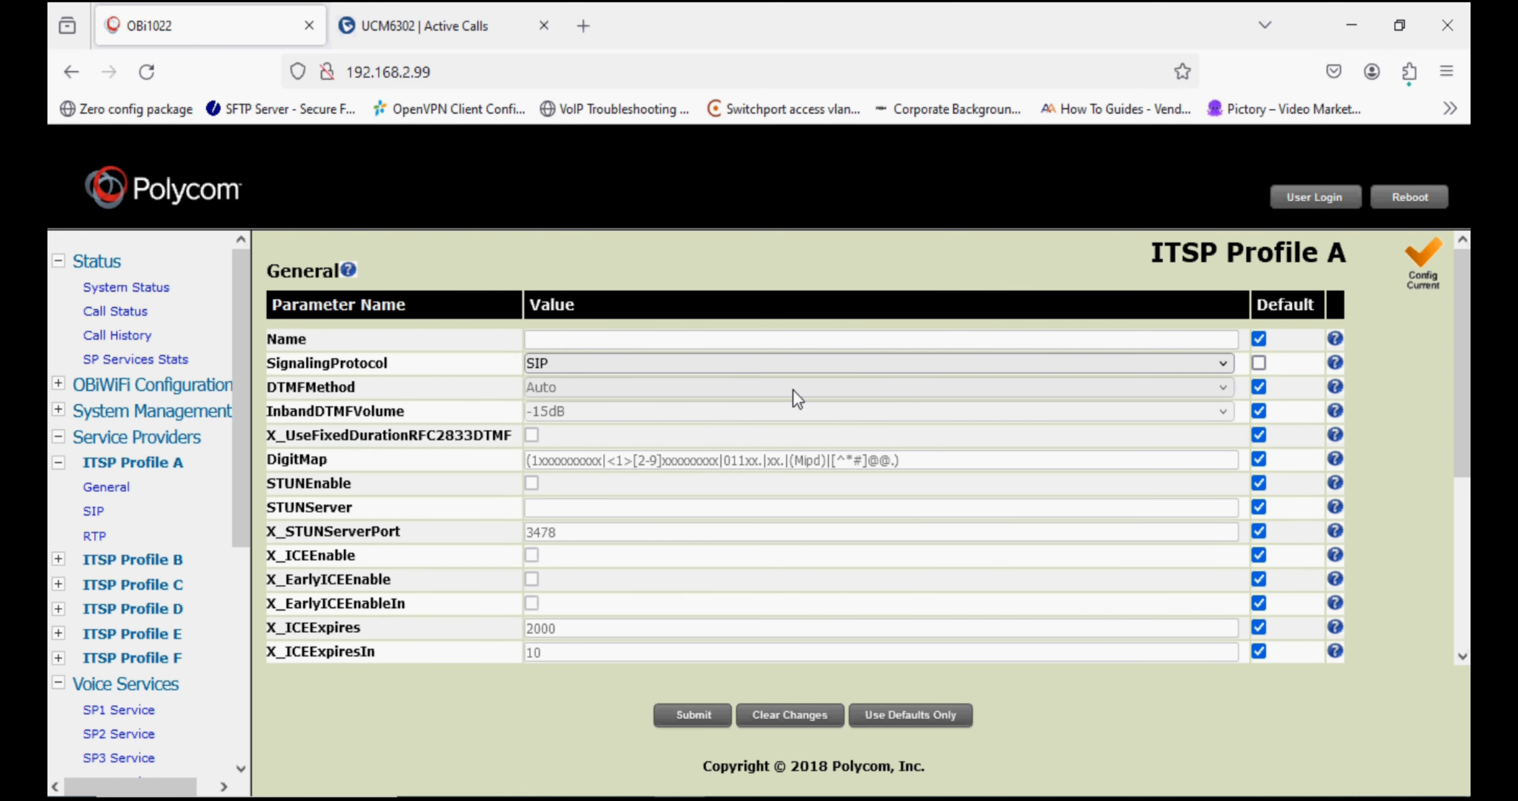
click(96, 516)
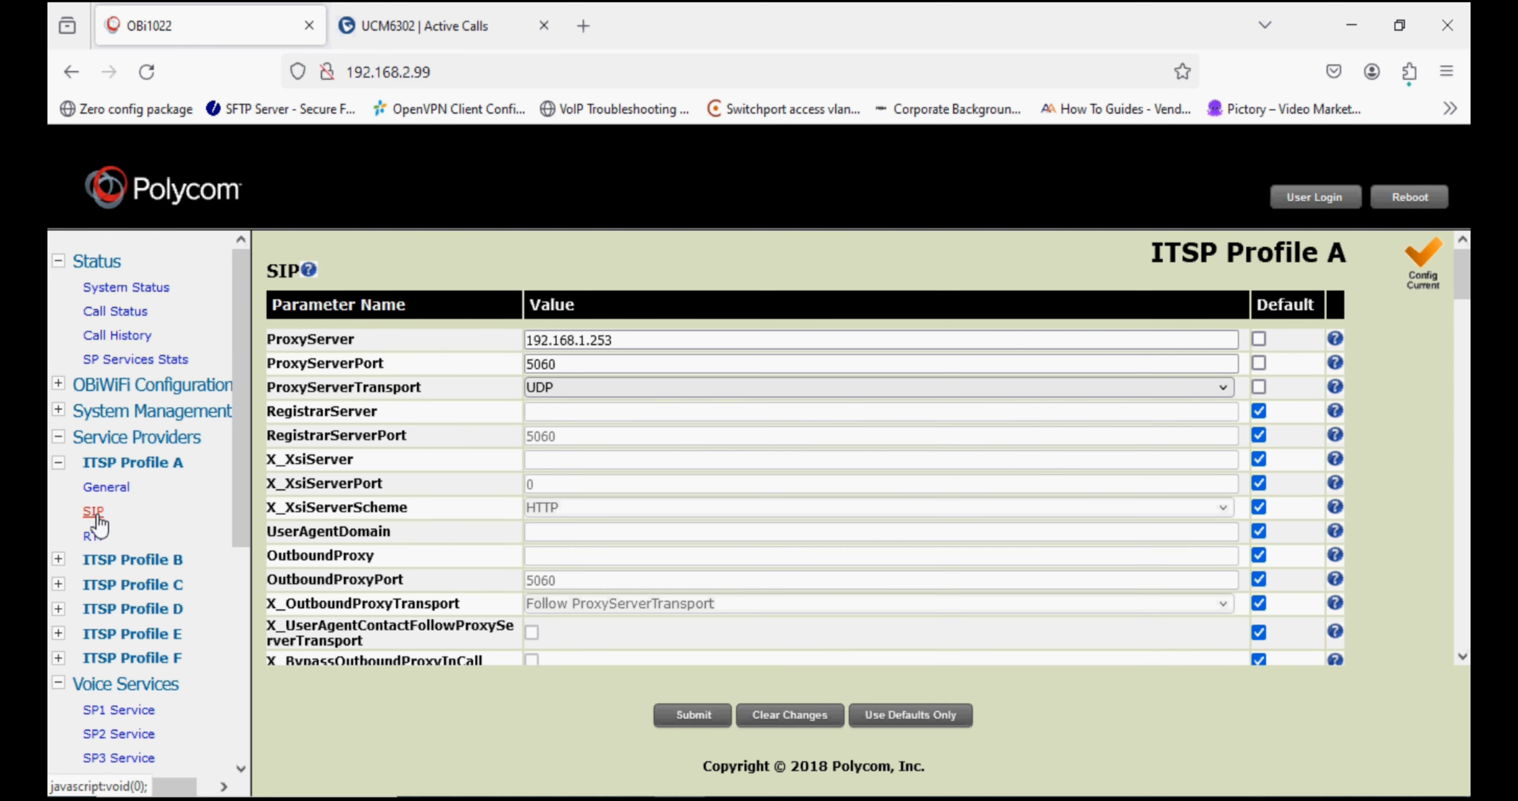
triple_click(643, 344)
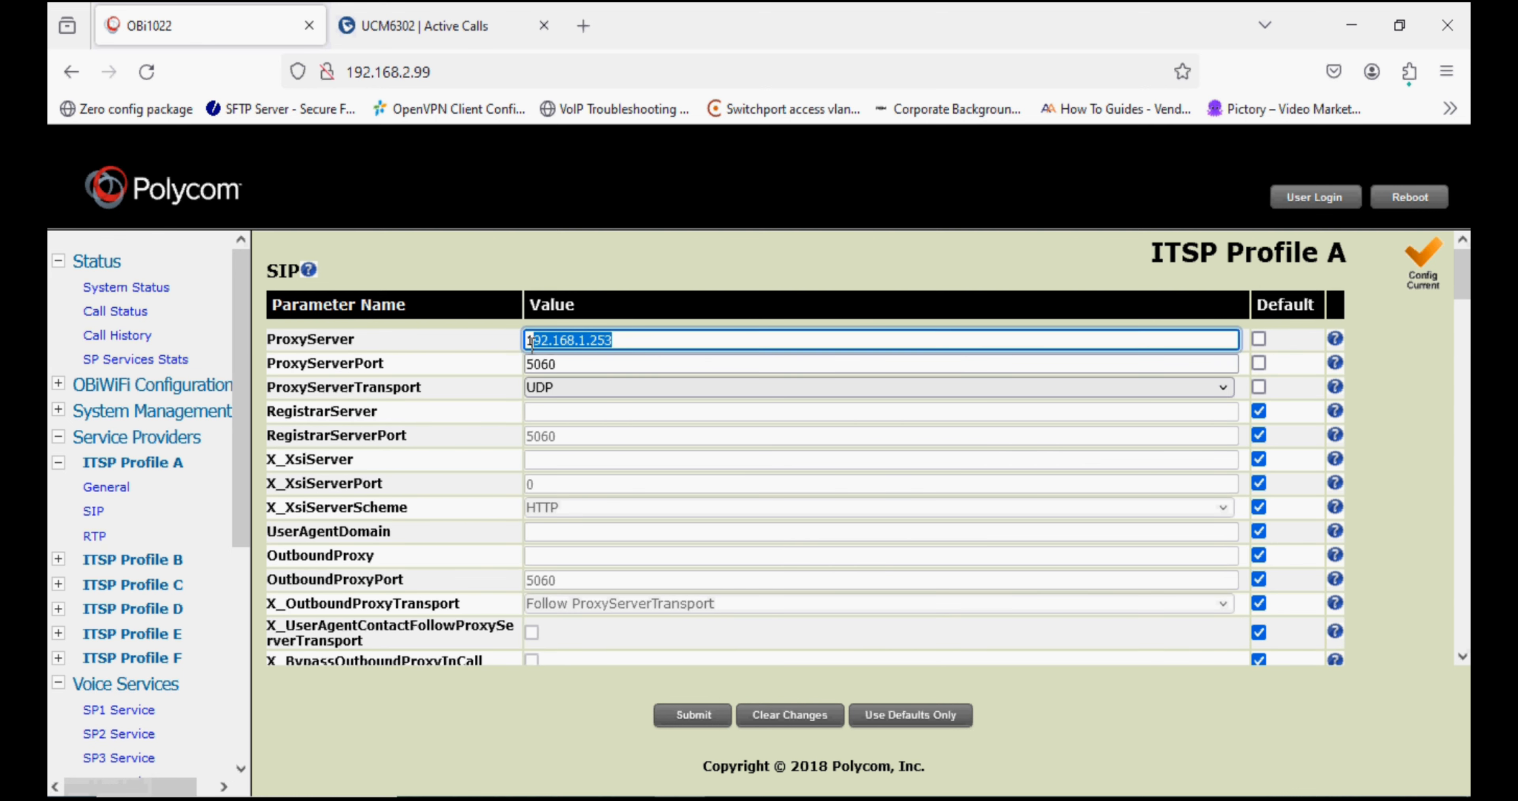
triple_click(608, 371)
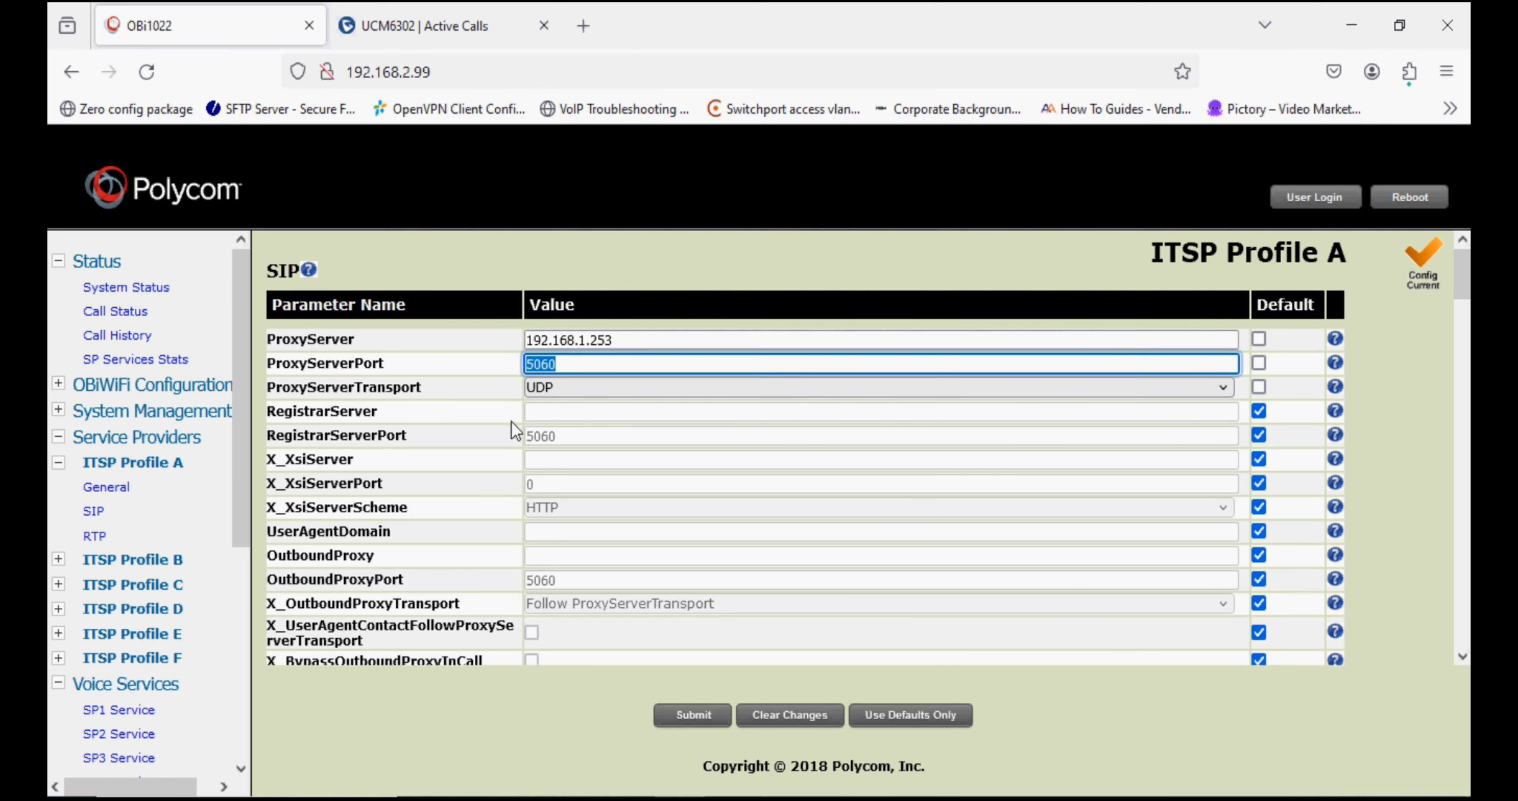
- Review the SP1 service's display label, display number, profiles and authentication credentials
scroll(184, 579, down, 2)
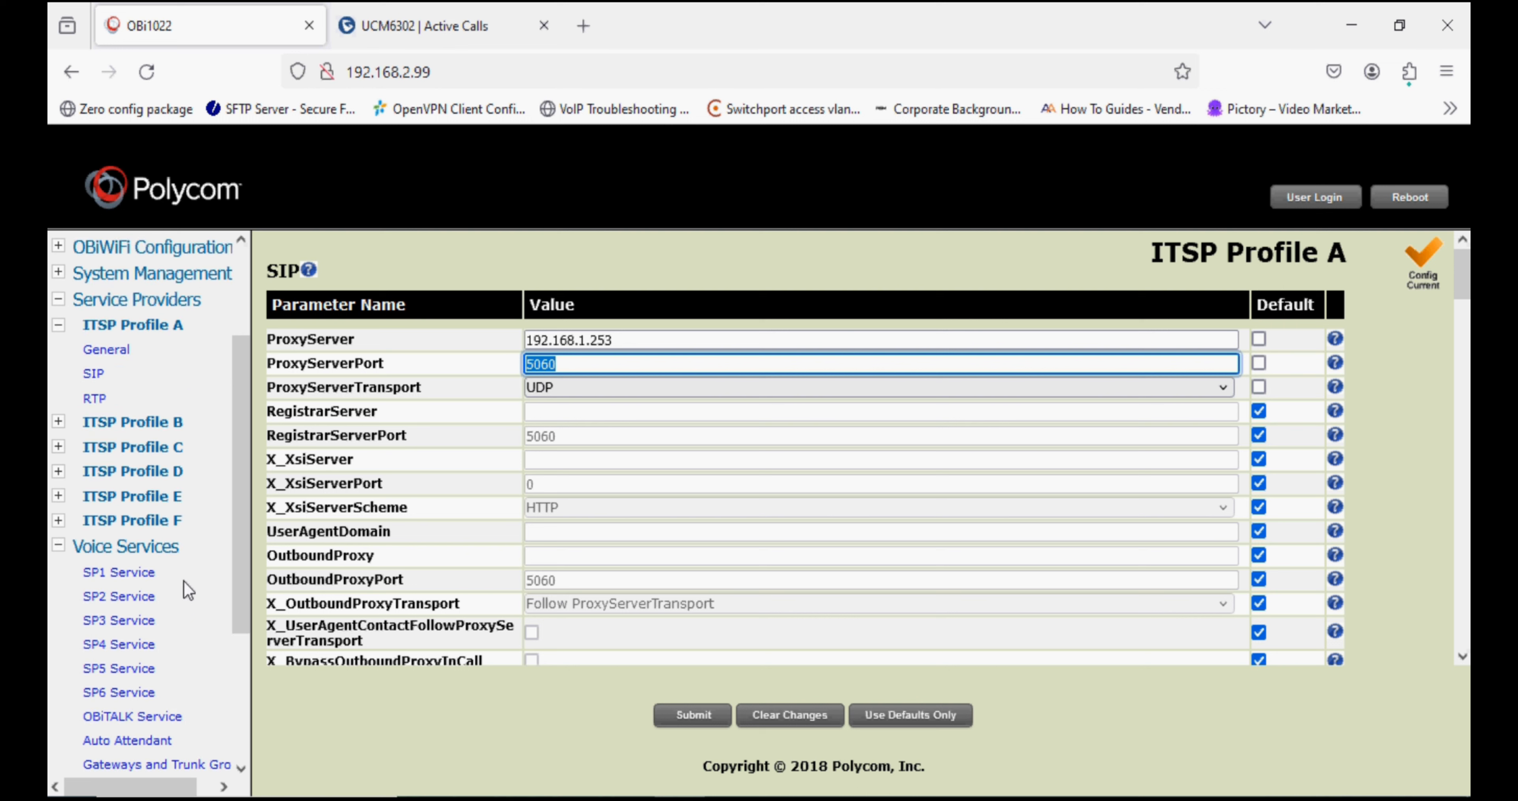
click(115, 580)
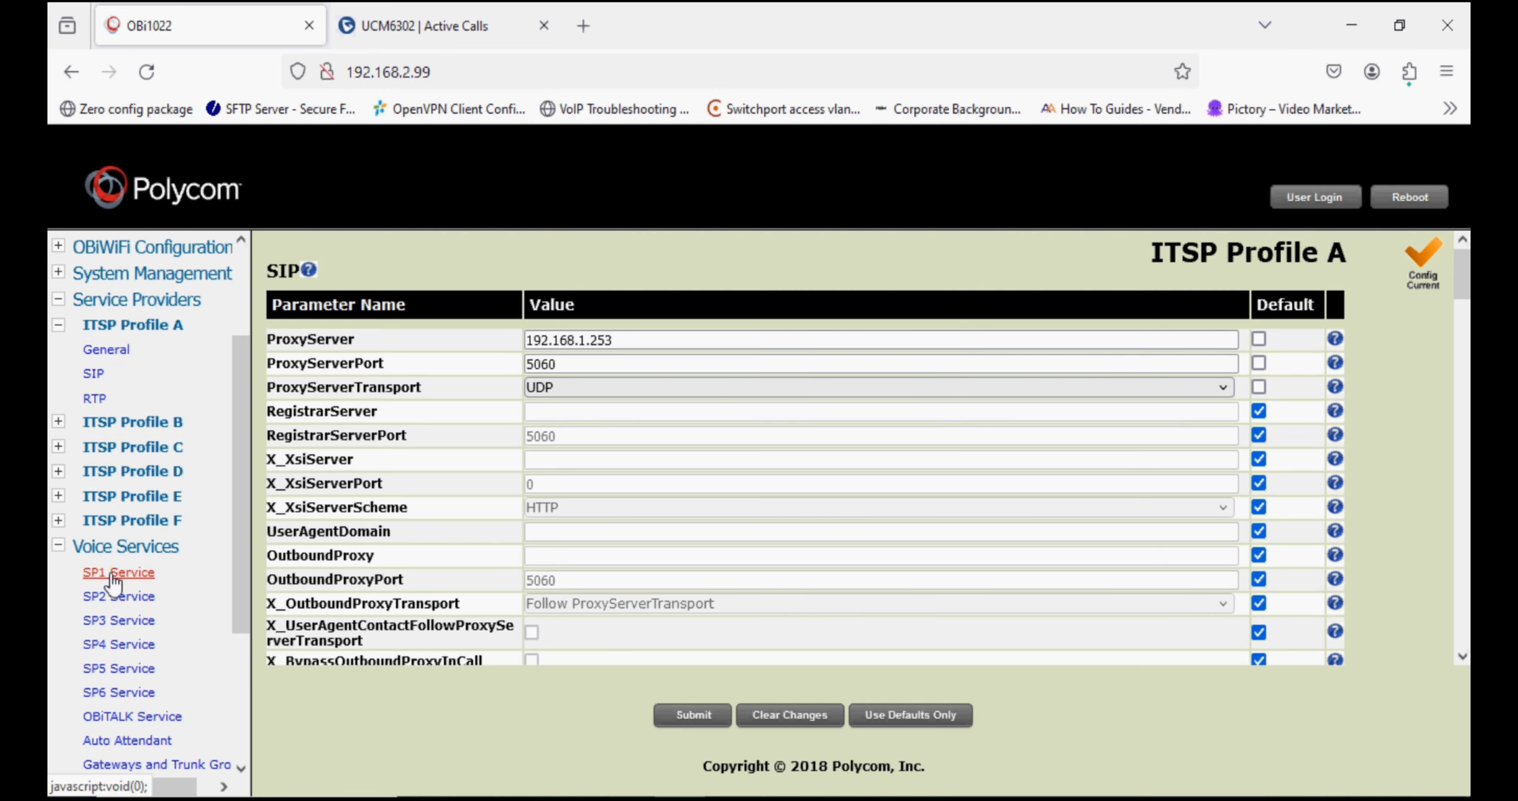
drag(560, 365, 502, 394)
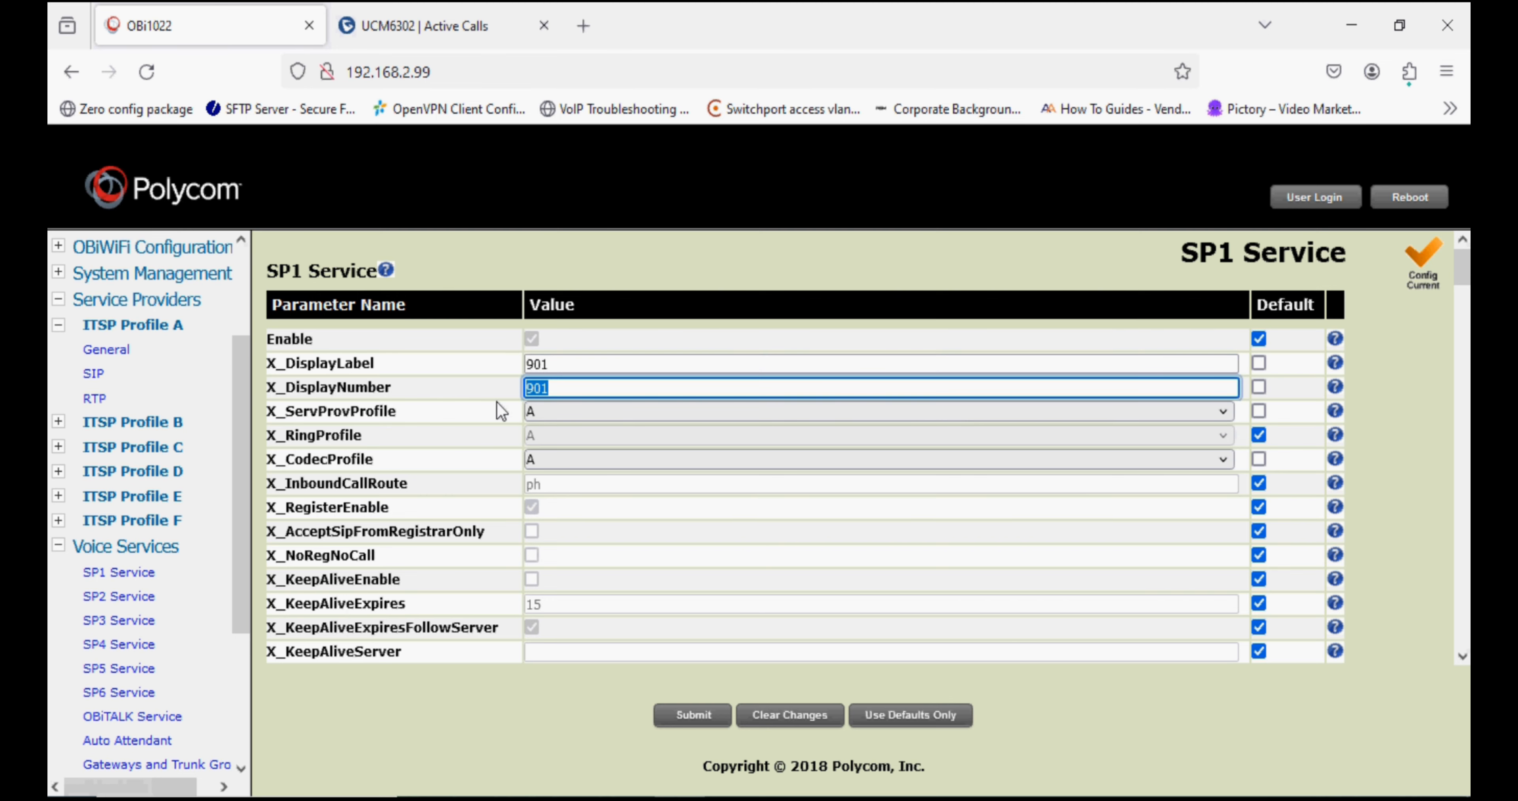
scroll(497, 424, down, 15)
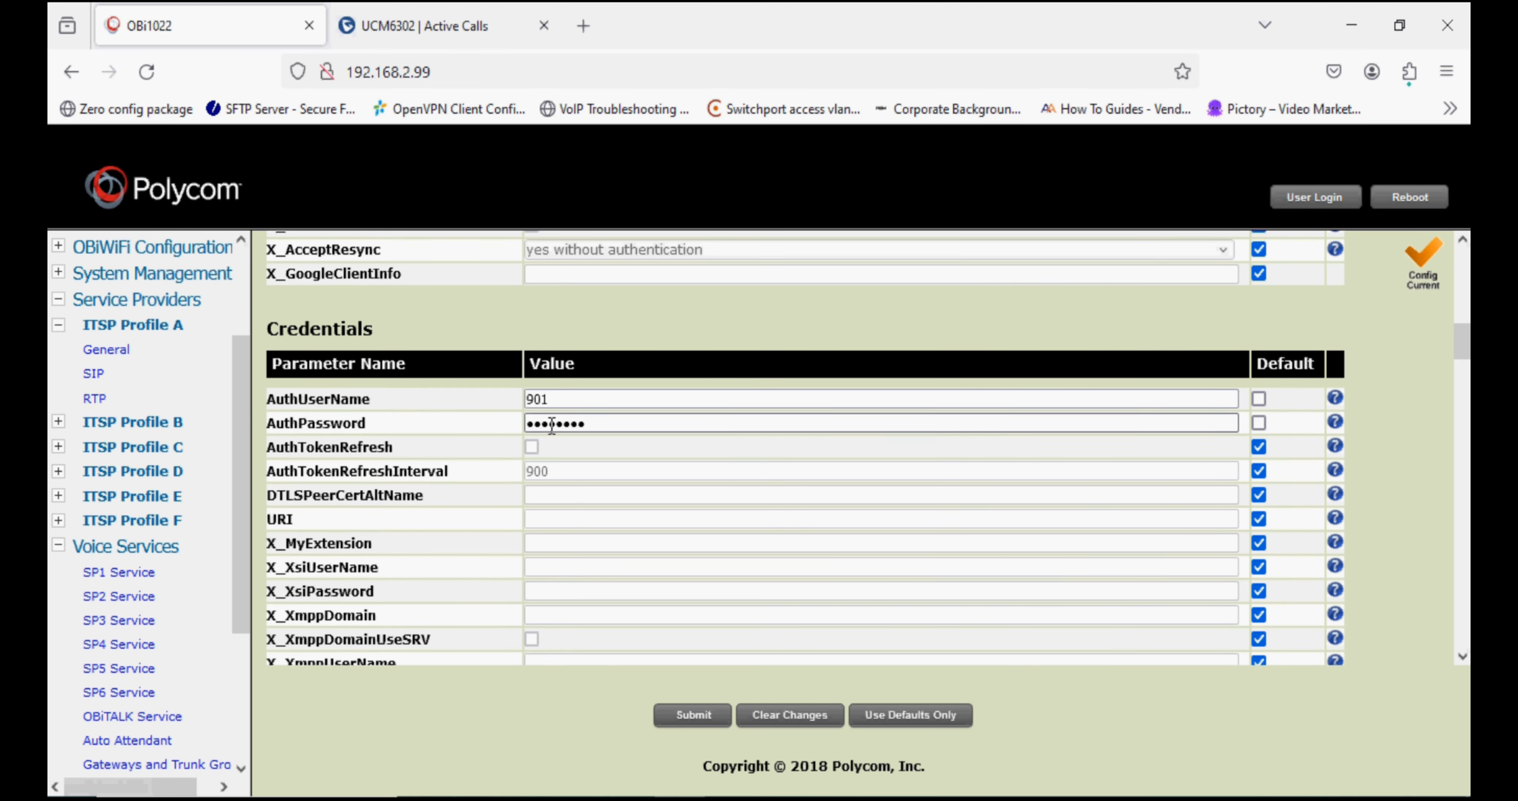
drag(577, 402, 452, 391)
scroll(430, 393, up, 15)
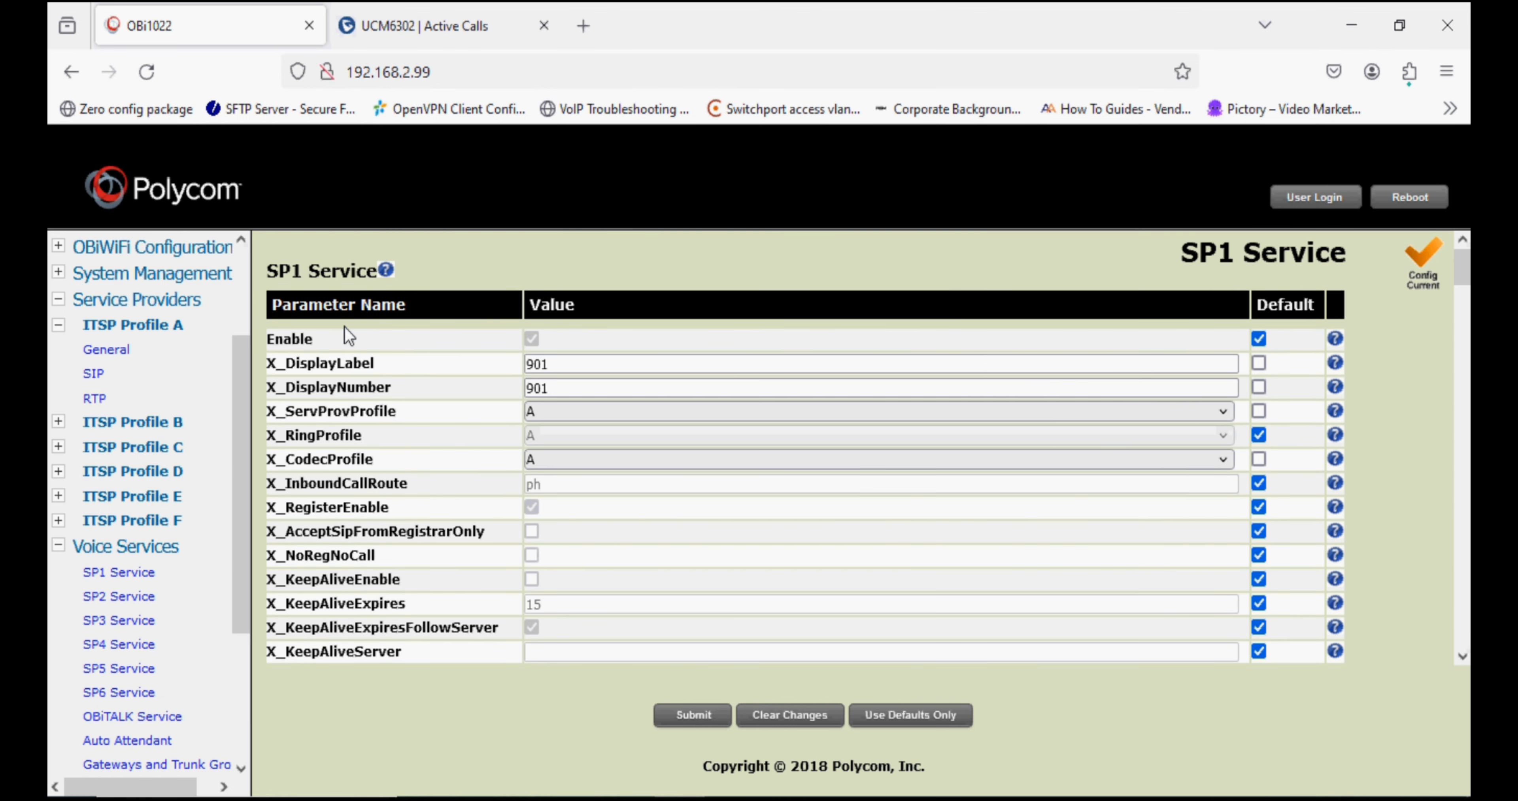